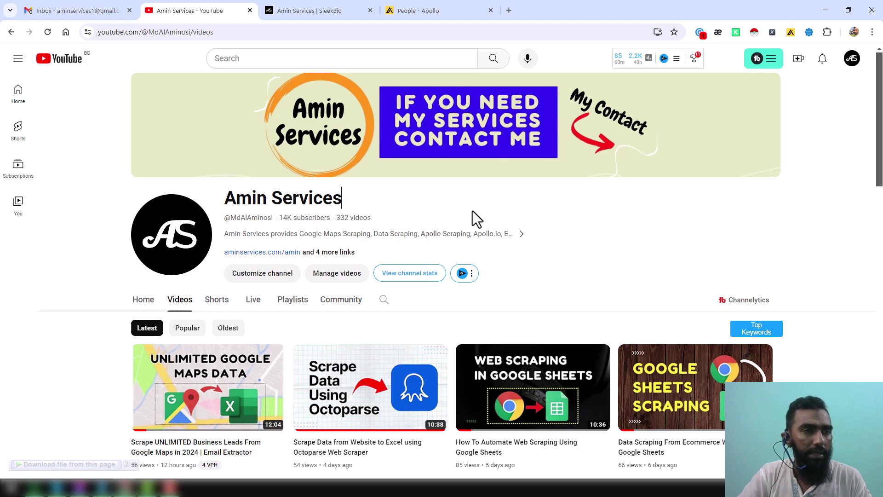
- Look through the latest uploads on the Amin Services channel's videos page, and return to the channel header
{"action": "scroll", "coordinate": [470, 209], "scroll_direction": "down", "scroll_amount": 3}
{"action": "mouse_move", "coordinate": [468, 206]}
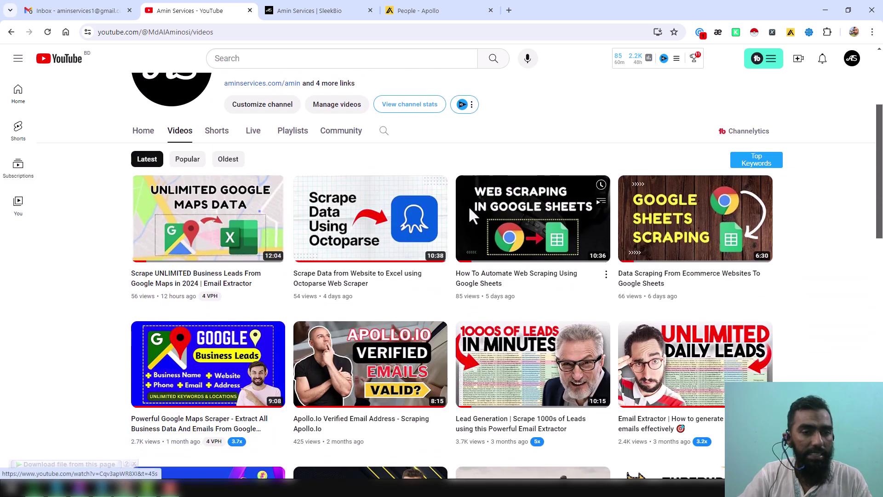
{"action": "scroll", "coordinate": [469, 208], "scroll_direction": "down", "scroll_amount": 2}
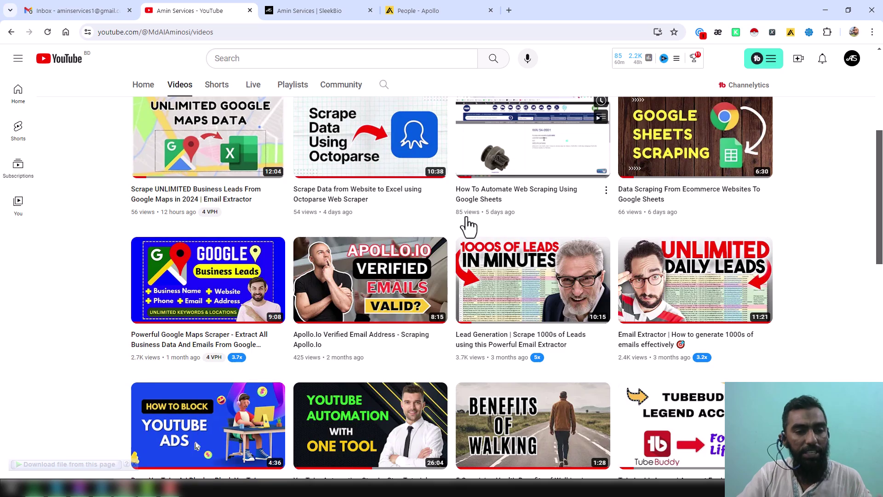
{"action": "scroll", "coordinate": [469, 225], "scroll_direction": "down", "scroll_amount": 10}
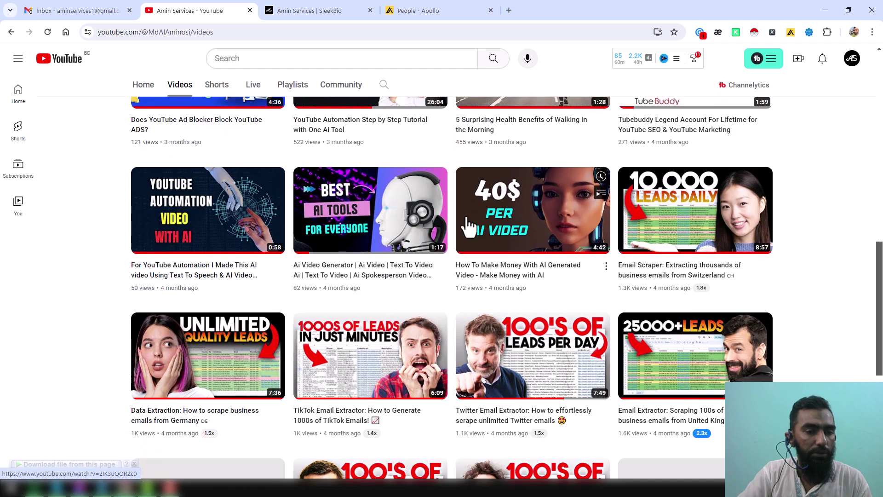
{"action": "scroll", "coordinate": [464, 227], "scroll_direction": "down", "scroll_amount": 5}
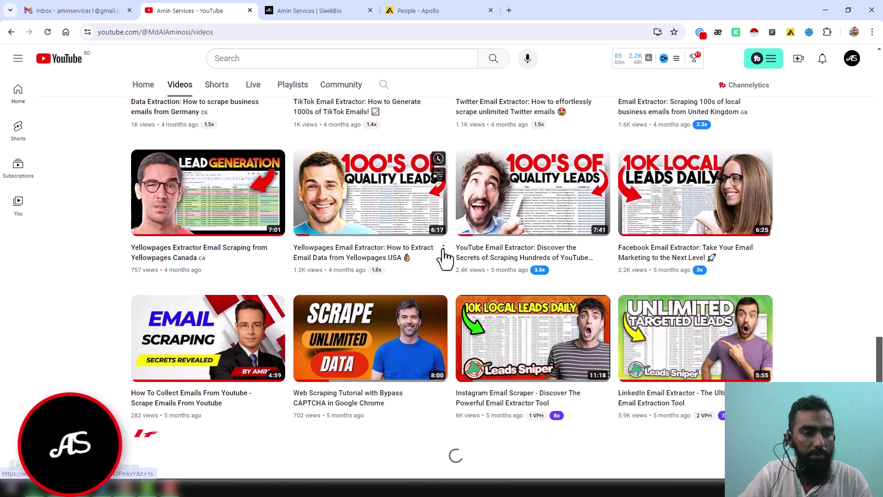
{"action": "scroll", "coordinate": [478, 240], "scroll_direction": "down", "scroll_amount": 3}
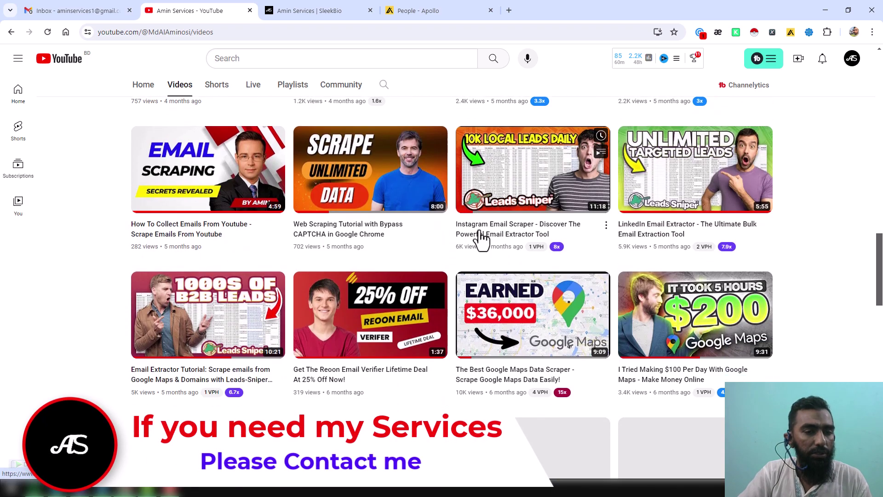
{"action": "scroll", "coordinate": [480, 238], "scroll_direction": "down", "scroll_amount": 4}
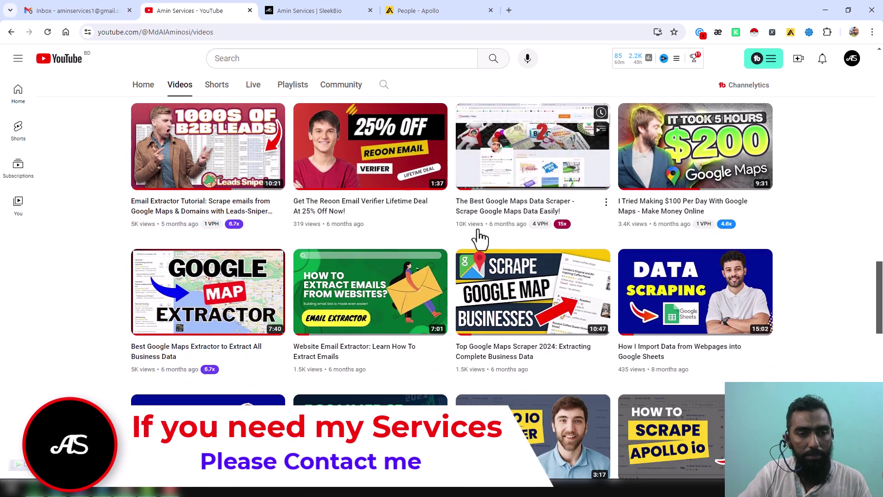
{"action": "scroll", "coordinate": [478, 239], "scroll_direction": "down", "scroll_amount": 2}
{"action": "scroll", "coordinate": [423, 267], "scroll_direction": "down", "scroll_amount": 4}
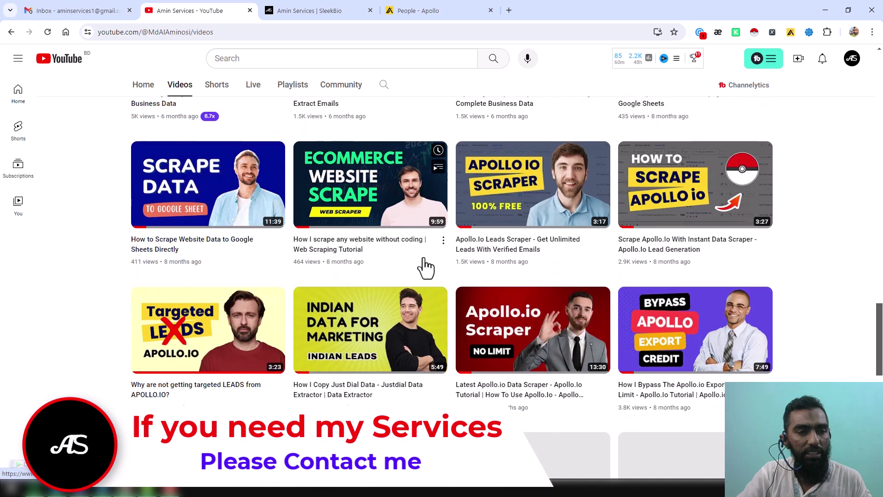
{"action": "mouse_move", "coordinate": [533, 235]}
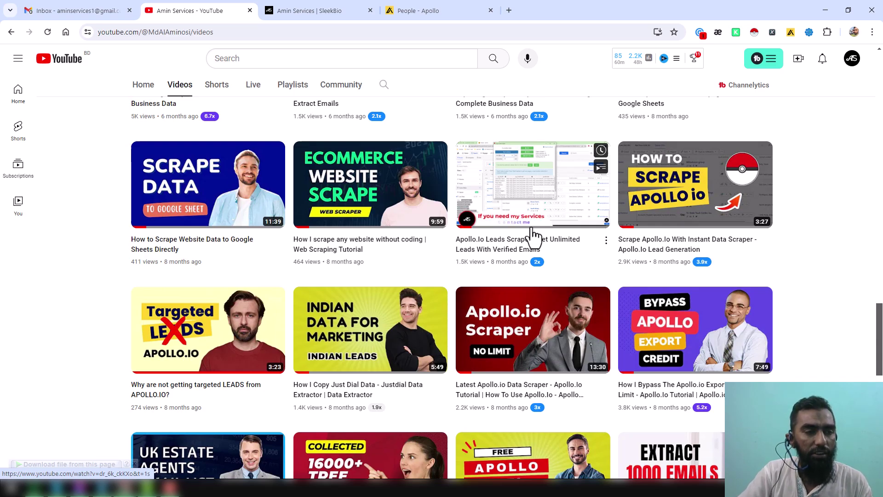
{"action": "scroll", "coordinate": [505, 209], "scroll_direction": "up", "scroll_amount": 20}
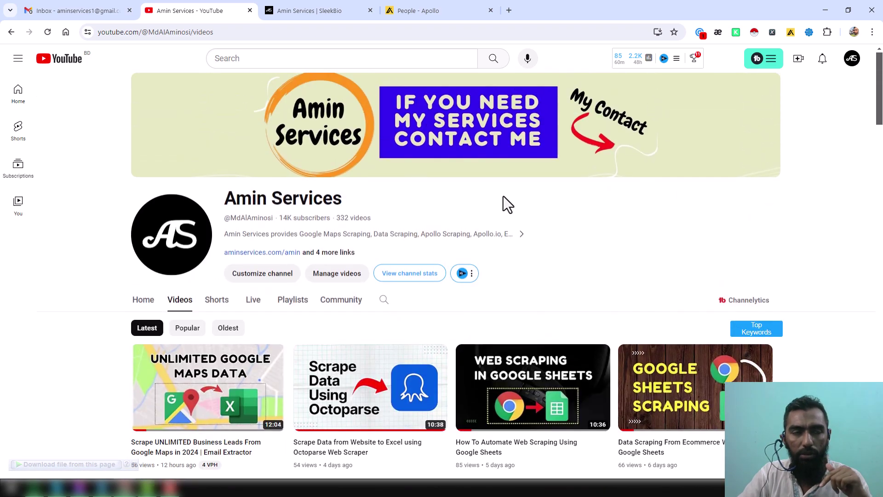
- Review the contact links and the email verification, Apollo.io and Google Maps service offers on the Amin Services SleekBio page
{"action": "left_click", "coordinate": [315, 10]}
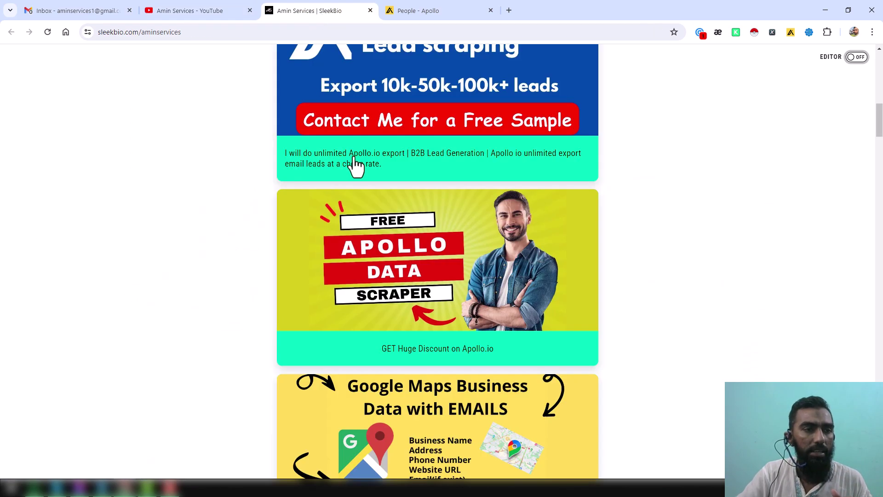
{"action": "scroll", "coordinate": [386, 246], "scroll_direction": "up", "scroll_amount": 5}
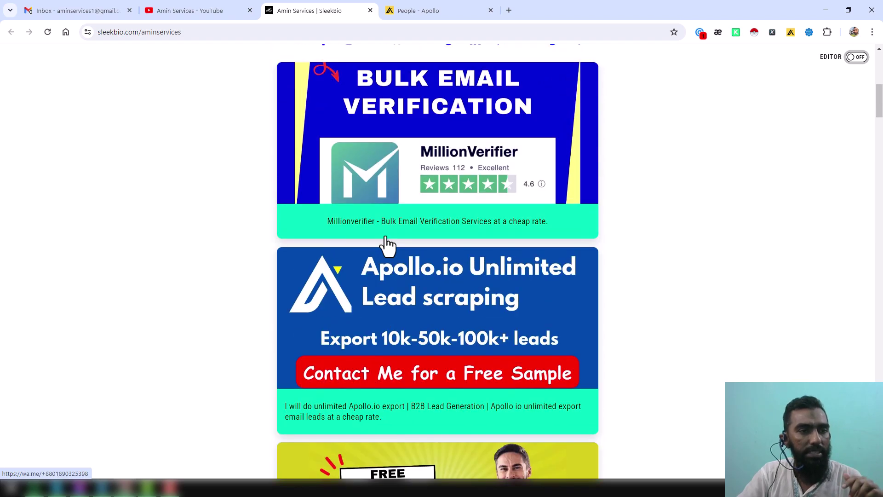
{"action": "scroll", "coordinate": [388, 244], "scroll_direction": "up", "scroll_amount": 5}
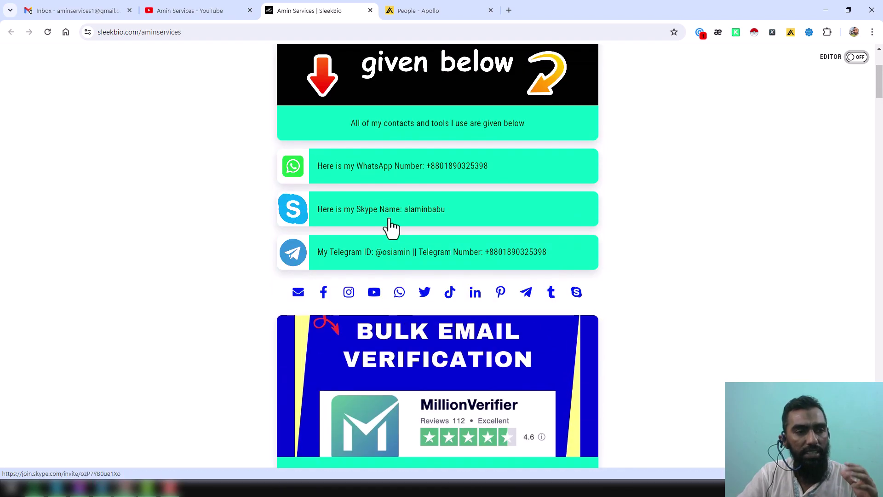
{"action": "scroll", "coordinate": [453, 266], "scroll_direction": "down", "scroll_amount": 3}
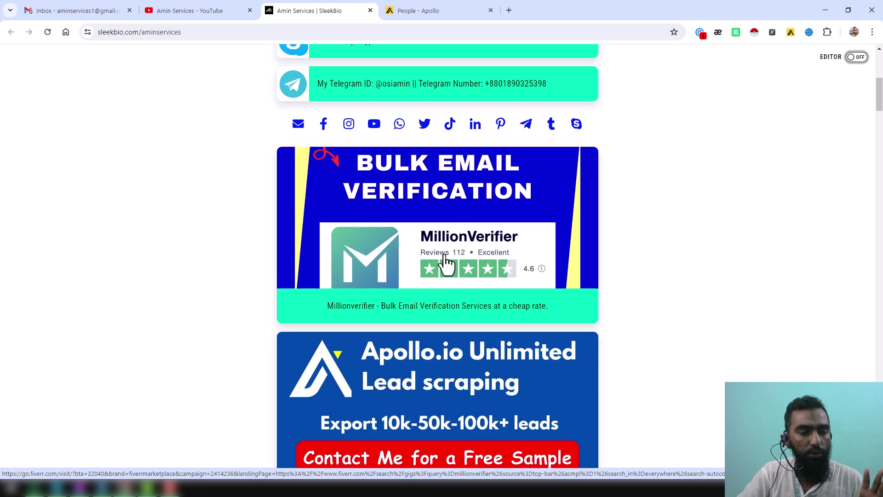
{"action": "scroll", "coordinate": [439, 276], "scroll_direction": "down", "scroll_amount": 3}
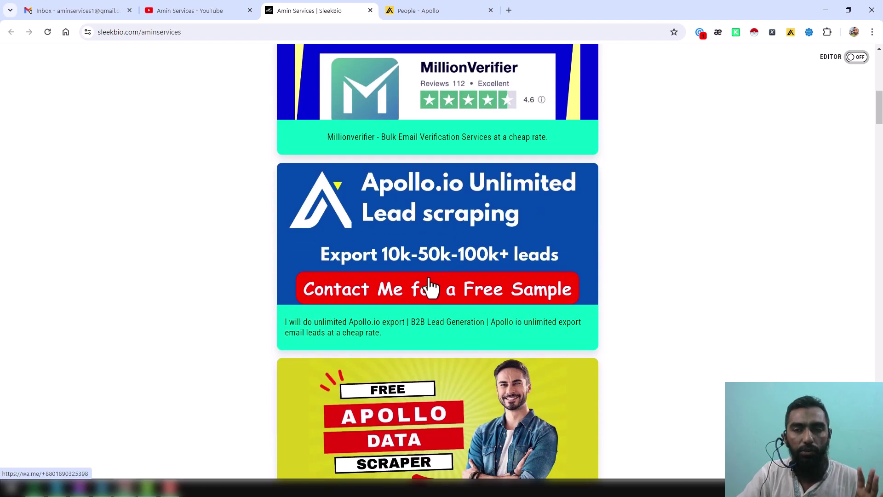
{"action": "scroll", "coordinate": [431, 287], "scroll_direction": "down", "scroll_amount": 2}
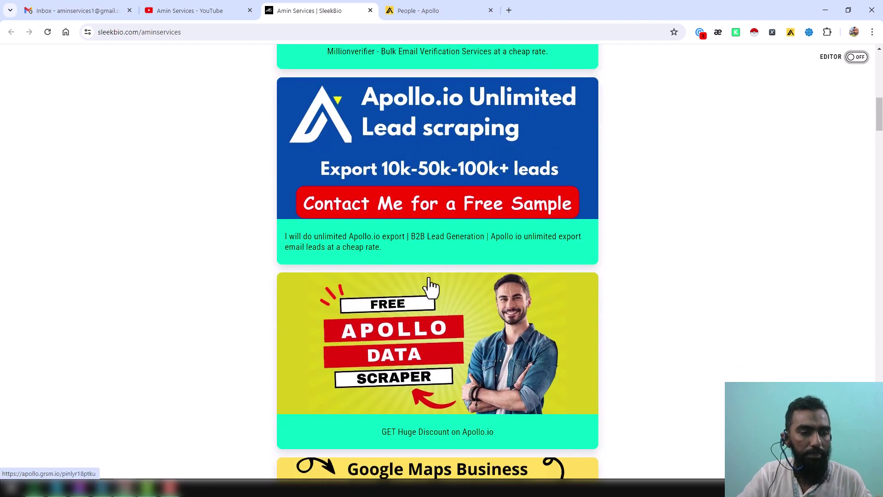
{"action": "scroll", "coordinate": [431, 287], "scroll_direction": "down", "scroll_amount": 3}
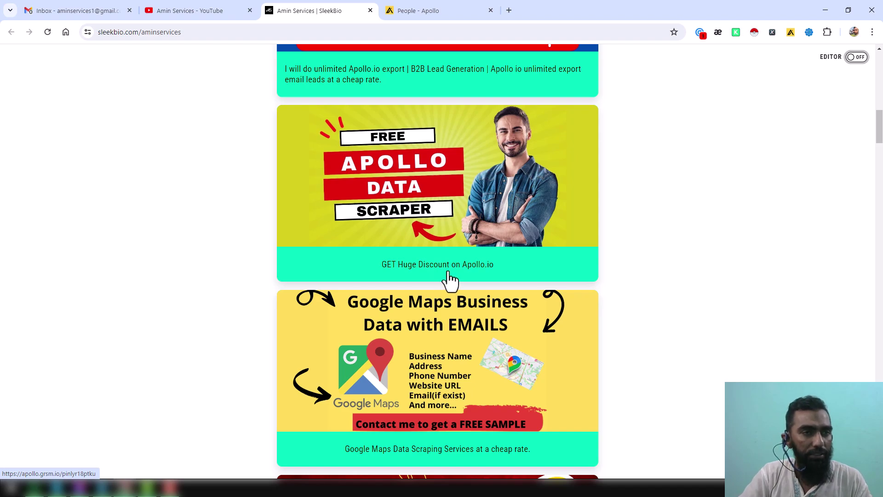
- Switch to the Apollo people search and open its home link in an incognito window
{"action": "left_click", "coordinate": [458, 10]}
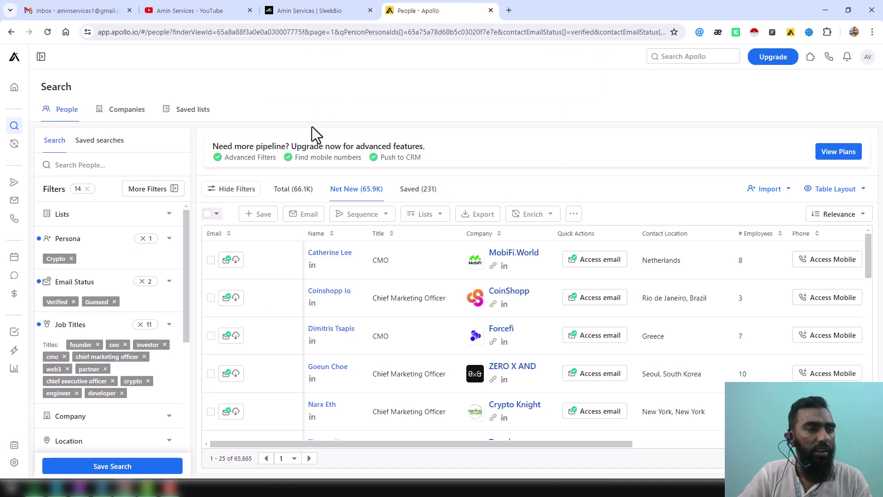
{"action": "right_click", "coordinate": [14, 58]}
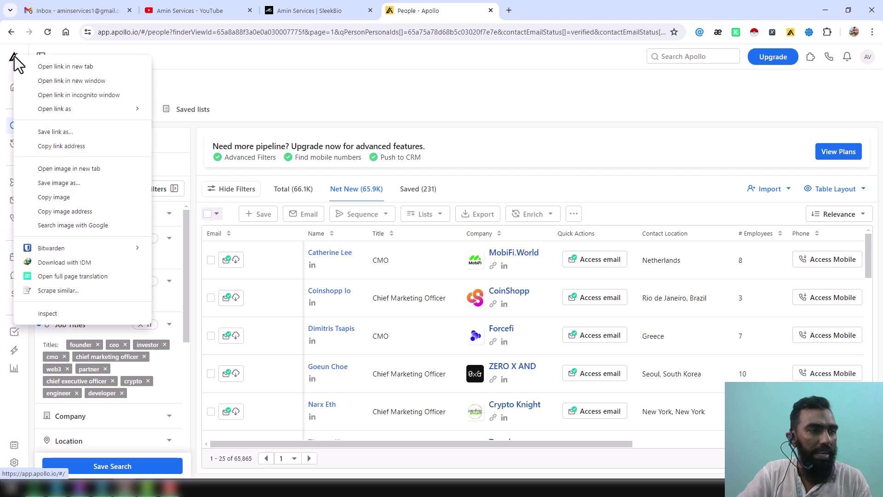
{"action": "left_click", "coordinate": [108, 96]}
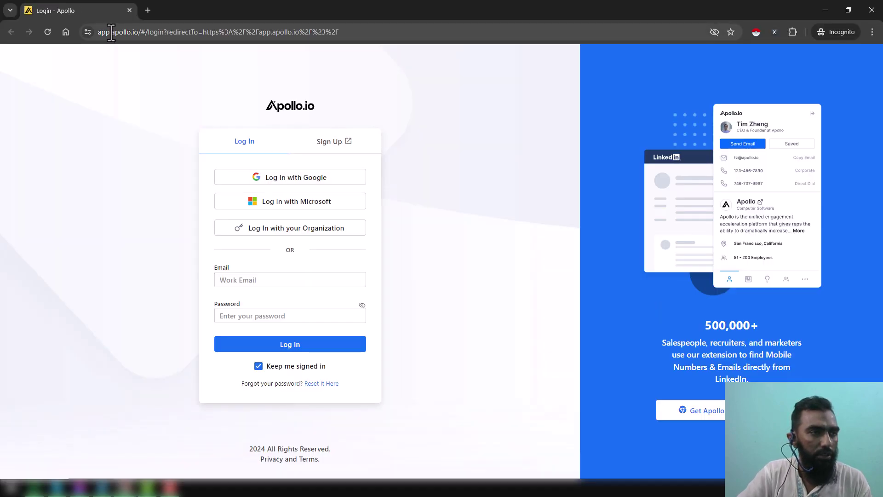
- Shorten the login page address to apollo.io, load the public site, and open its Pricing page
{"action": "double_click", "coordinate": [111, 33]}
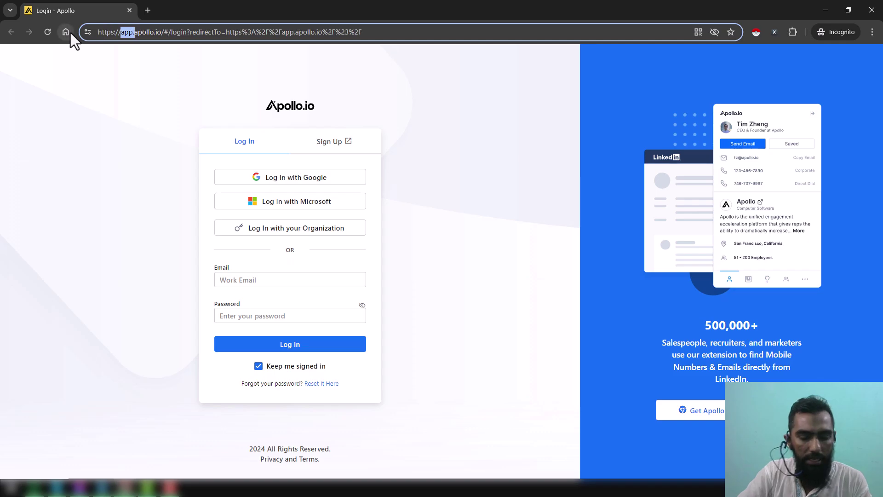
{"action": "key", "text": "BackSpace"}
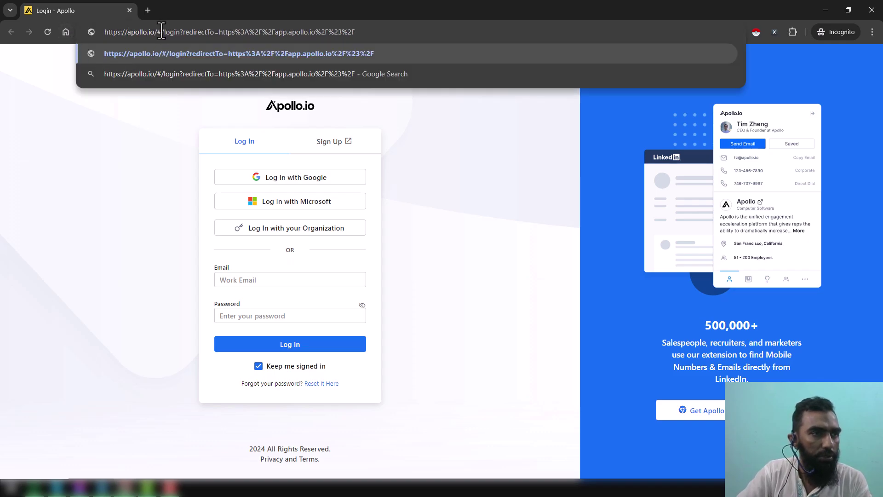
{"action": "left_click_drag", "start_coordinate": [158, 32], "coordinate": [479, 46]}
{"action": "key", "text": "BackSpace"}
{"action": "key", "text": "Return"}
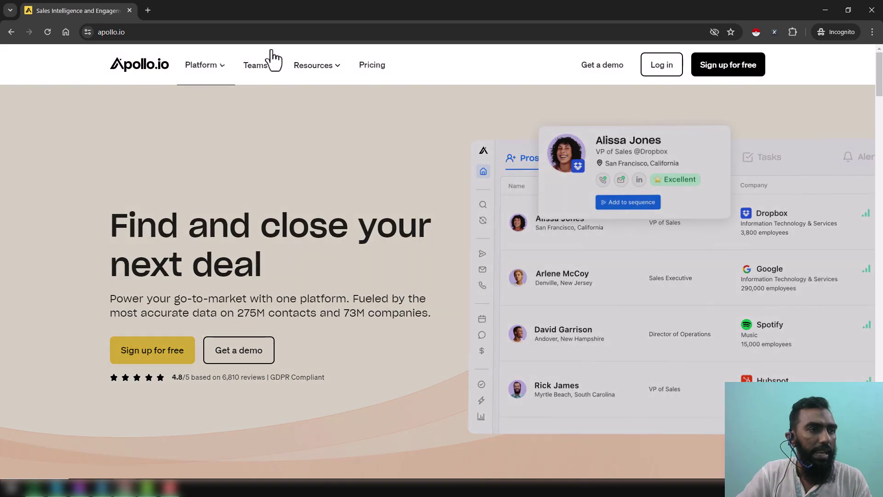
{"action": "mouse_move", "coordinate": [317, 64]}
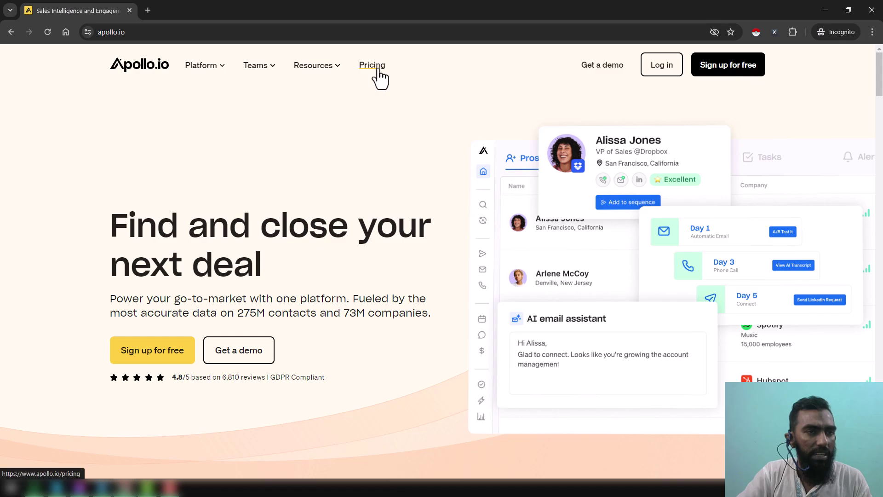
{"action": "left_click", "coordinate": [377, 69]}
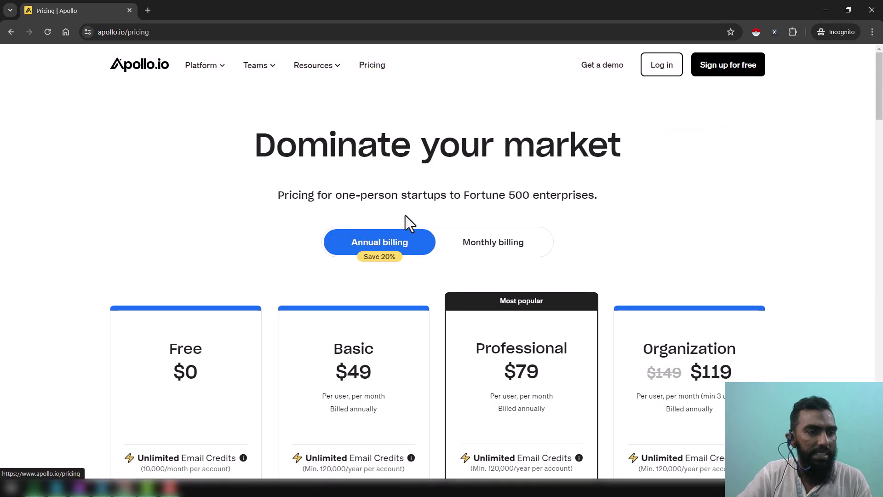
- Compare the yearly export credits of the Free, Basic, Professional and Organization plans, and close the incognito window
{"action": "scroll", "coordinate": [405, 215], "scroll_direction": "down", "scroll_amount": 2}
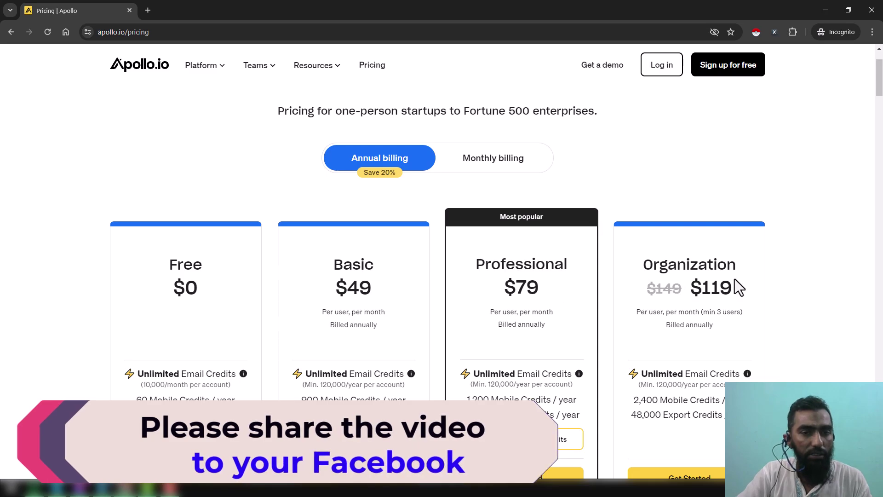
{"action": "scroll", "coordinate": [368, 267], "scroll_direction": "down", "scroll_amount": 2}
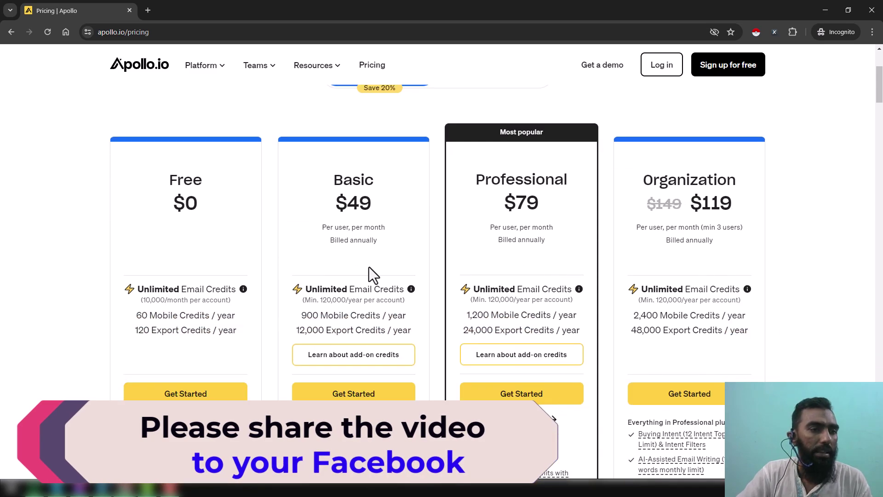
{"action": "scroll", "coordinate": [328, 255], "scroll_direction": "down", "scroll_amount": 2}
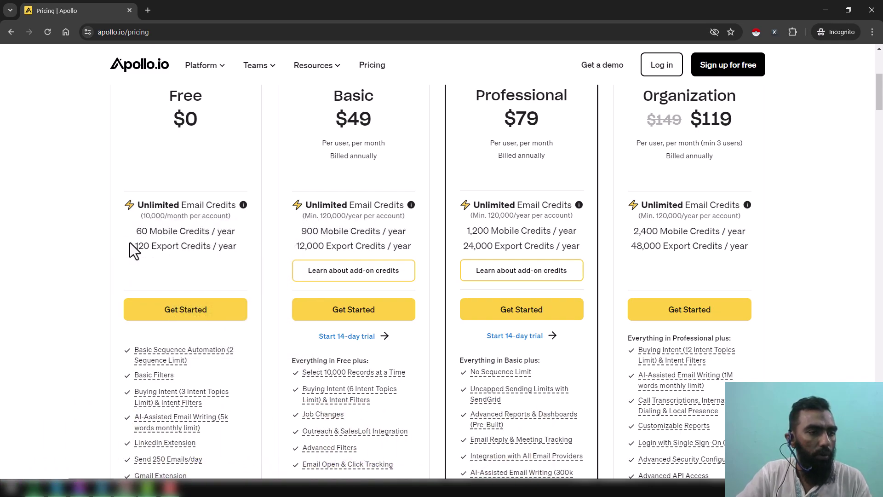
{"action": "left_click_drag", "start_coordinate": [133, 245], "coordinate": [219, 246]}
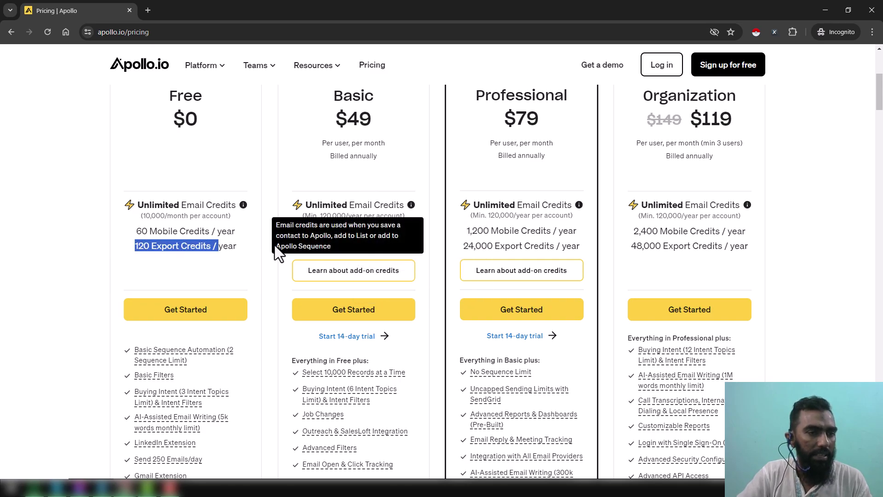
{"action": "mouse_move", "coordinate": [304, 239]}
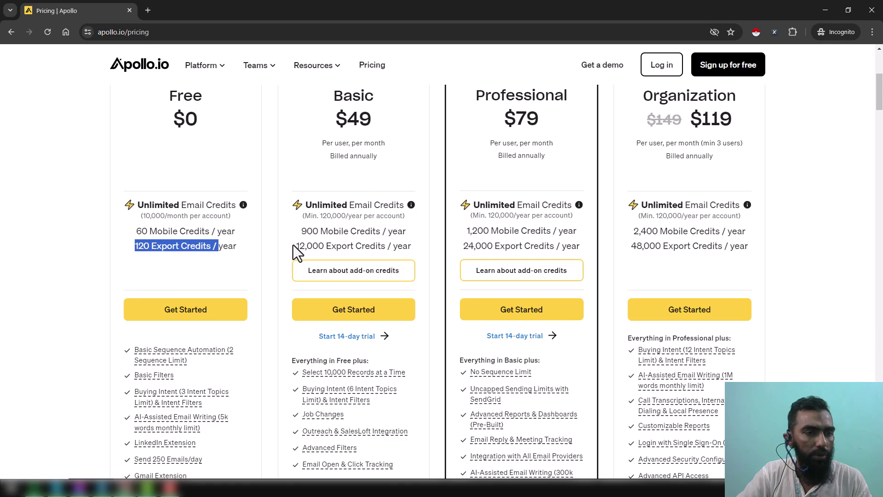
{"action": "left_click_drag", "start_coordinate": [294, 246], "coordinate": [360, 249]}
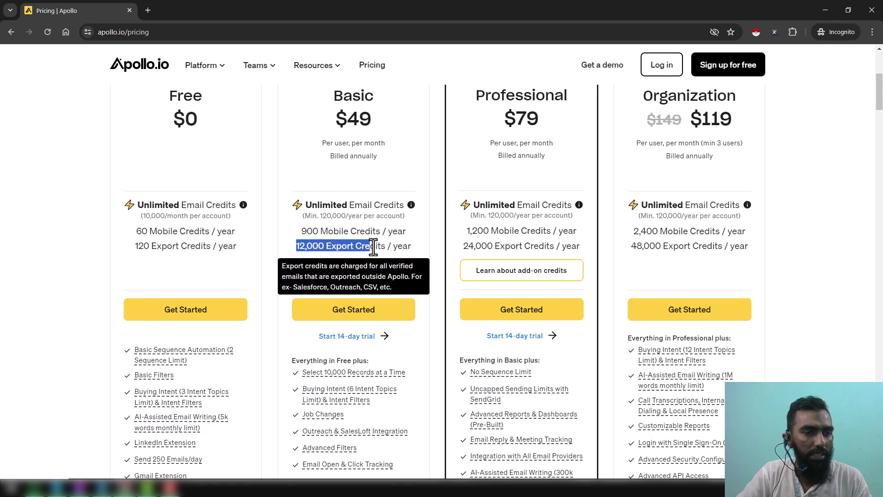
{"action": "left_click_drag", "start_coordinate": [461, 245], "coordinate": [548, 246]}
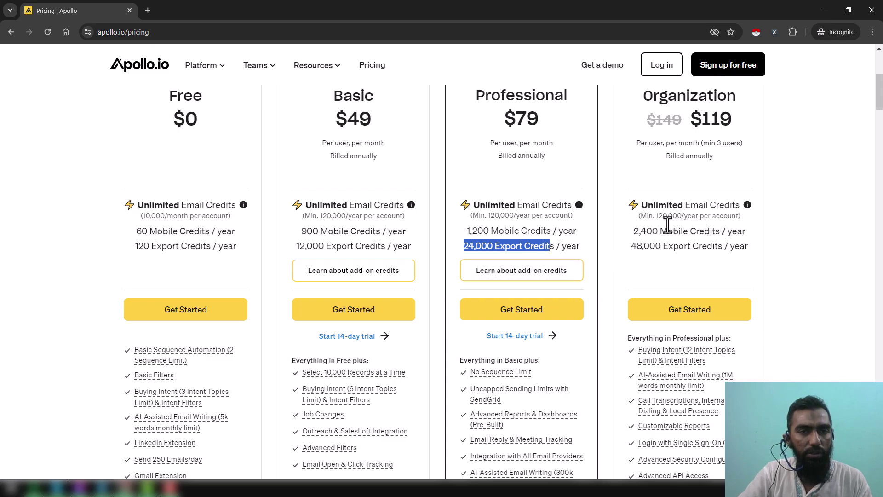
{"action": "mouse_move", "coordinate": [635, 251]}
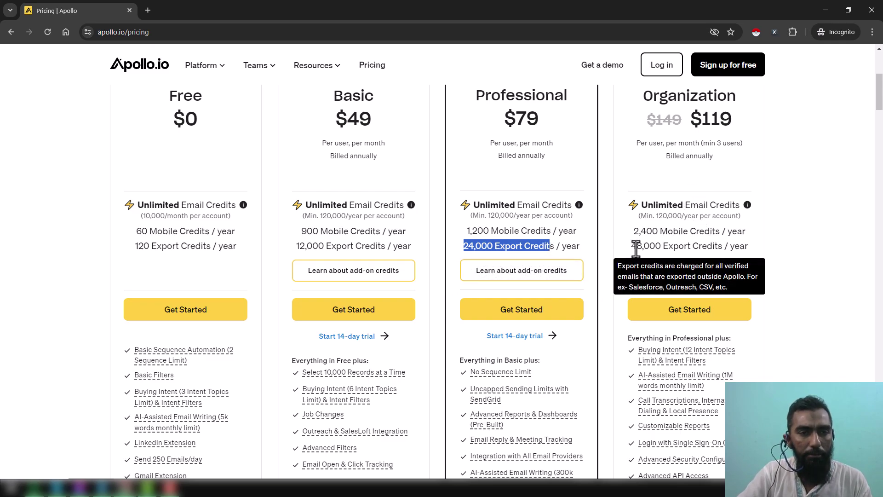
{"action": "left_click_drag", "start_coordinate": [635, 247], "coordinate": [732, 242]}
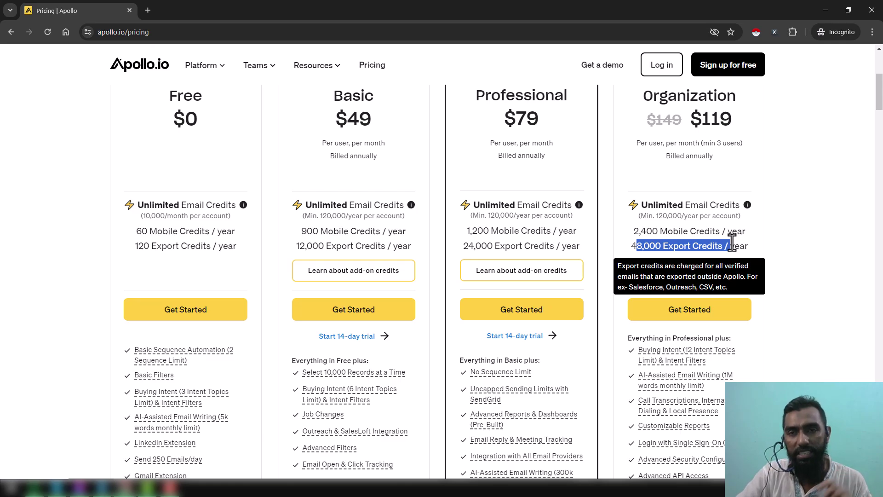
{"action": "left_click", "coordinate": [527, 247]}
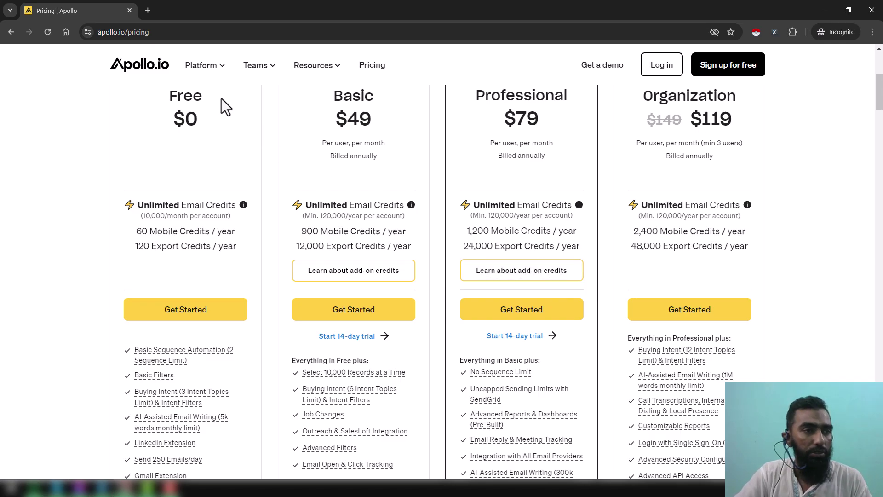
{"action": "left_click", "coordinate": [130, 10]}
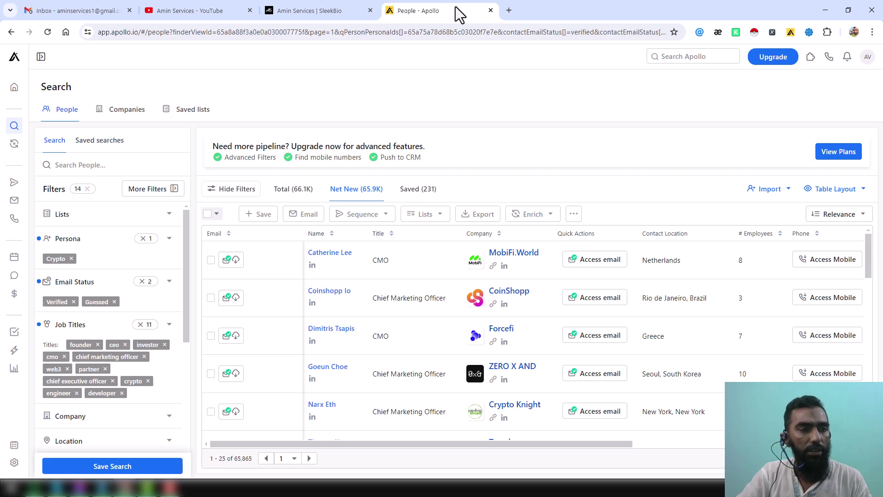
- Open the "GET Huge Discount on Apollo.io" offer from the Amin Services SleekBio page and review the sign-up options
{"action": "left_click", "coordinate": [335, 10]}
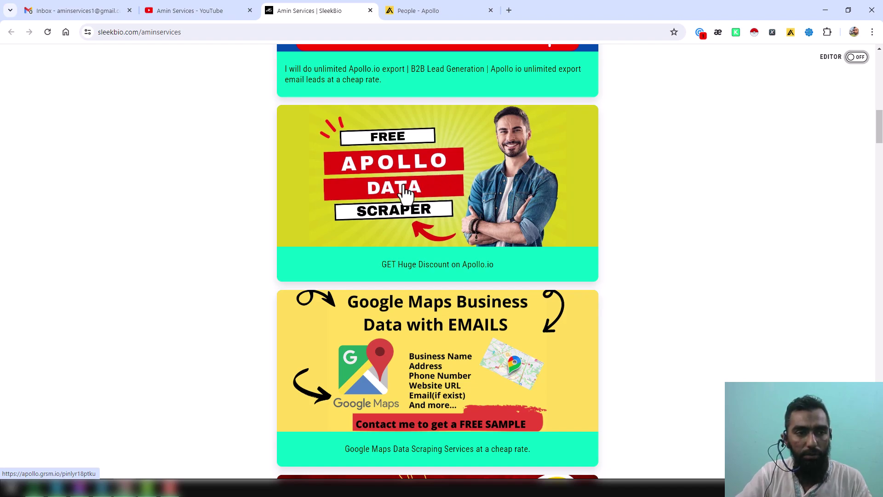
{"action": "left_click", "coordinate": [427, 271]}
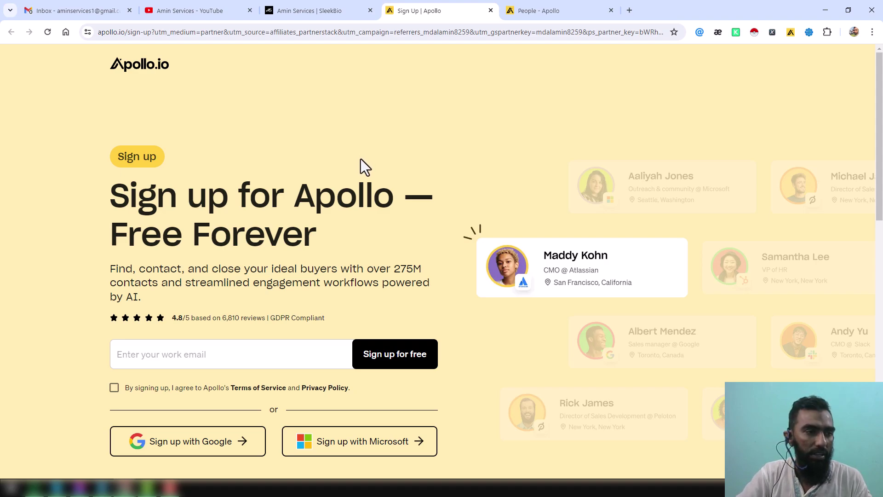
{"action": "scroll", "coordinate": [272, 197], "scroll_direction": "down", "scroll_amount": 2}
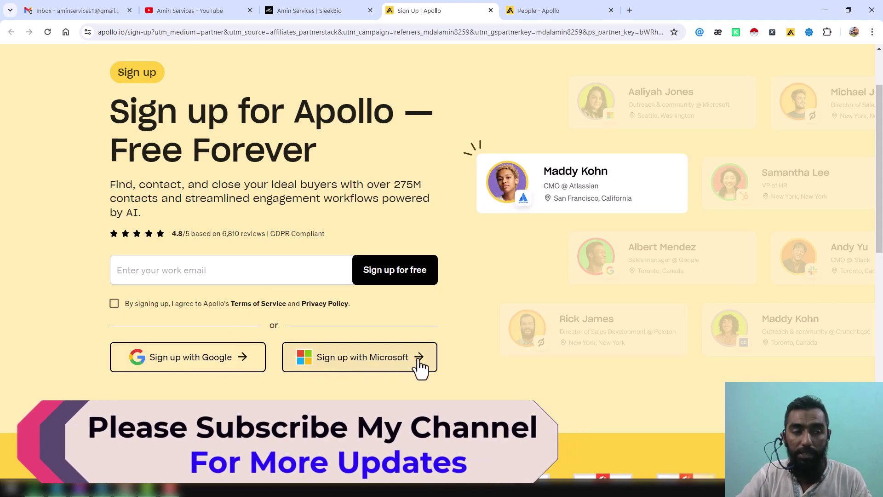
{"action": "scroll", "coordinate": [420, 366], "scroll_direction": "up", "scroll_amount": 2}
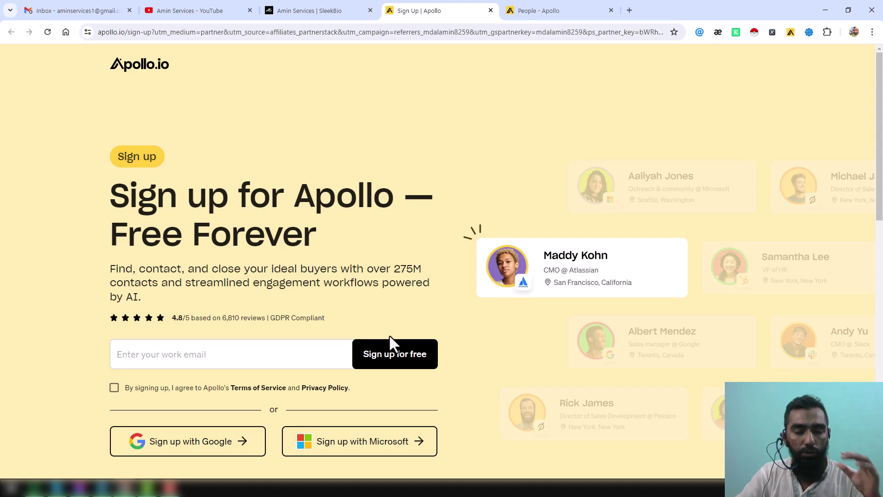
- Return to the SleekBio page and review the remaining scraping, email list, Reoon, video software, SEO and hosting offers
{"action": "left_click", "coordinate": [323, 10]}
{"action": "scroll", "coordinate": [455, 303], "scroll_direction": "down", "scroll_amount": 9}
{"action": "scroll", "coordinate": [454, 298], "scroll_direction": "down", "scroll_amount": 20}
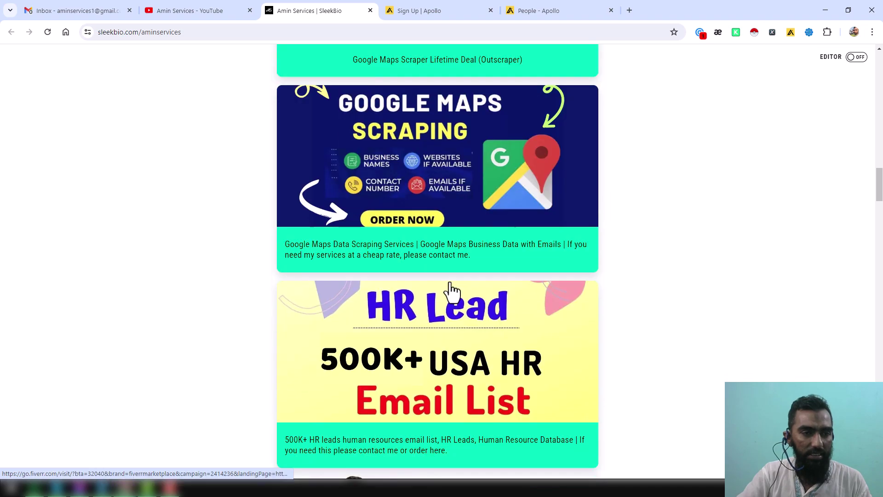
{"action": "scroll", "coordinate": [451, 281], "scroll_direction": "down", "scroll_amount": 13}
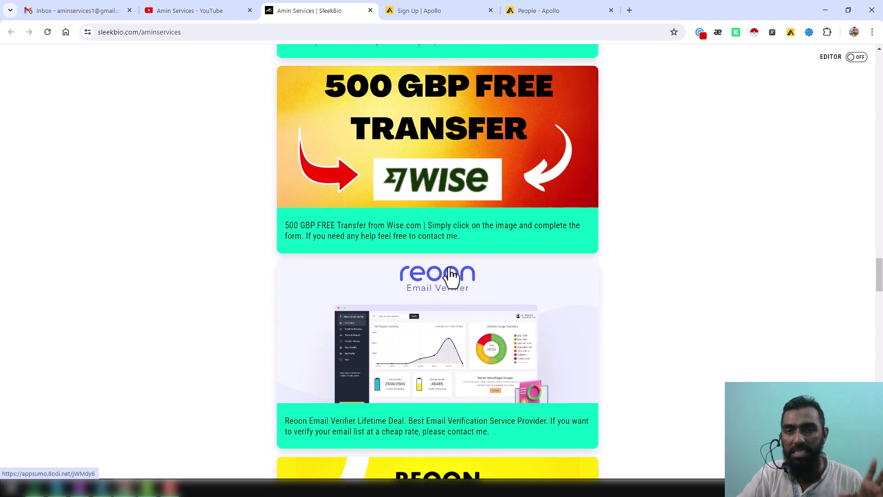
{"action": "scroll", "coordinate": [451, 276], "scroll_direction": "down", "scroll_amount": 11}
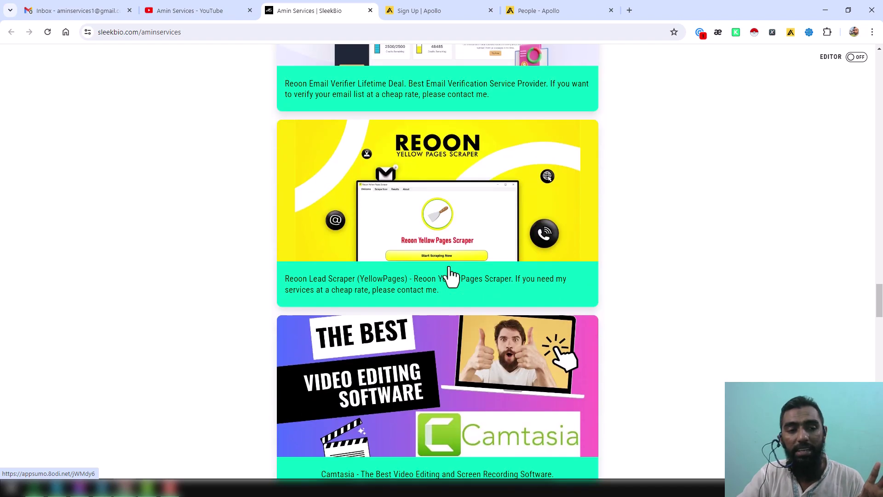
{"action": "scroll", "coordinate": [450, 276], "scroll_direction": "down", "scroll_amount": 11}
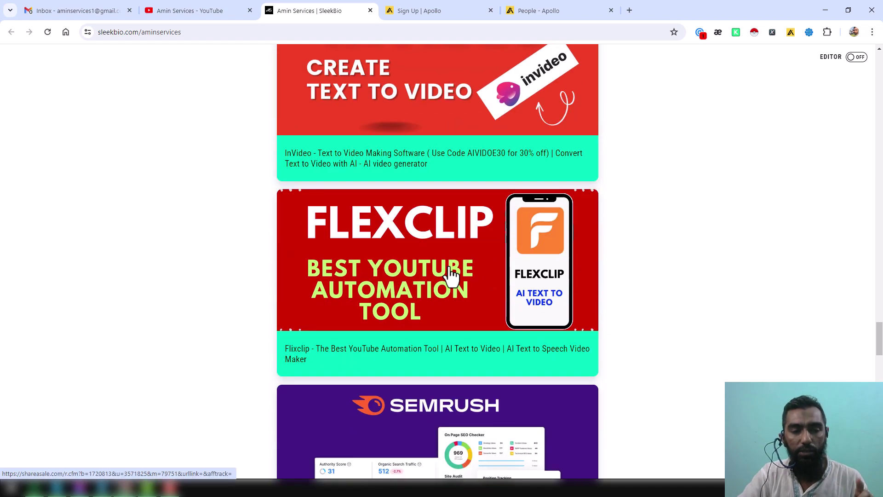
{"action": "scroll", "coordinate": [451, 276], "scroll_direction": "down", "scroll_amount": 4}
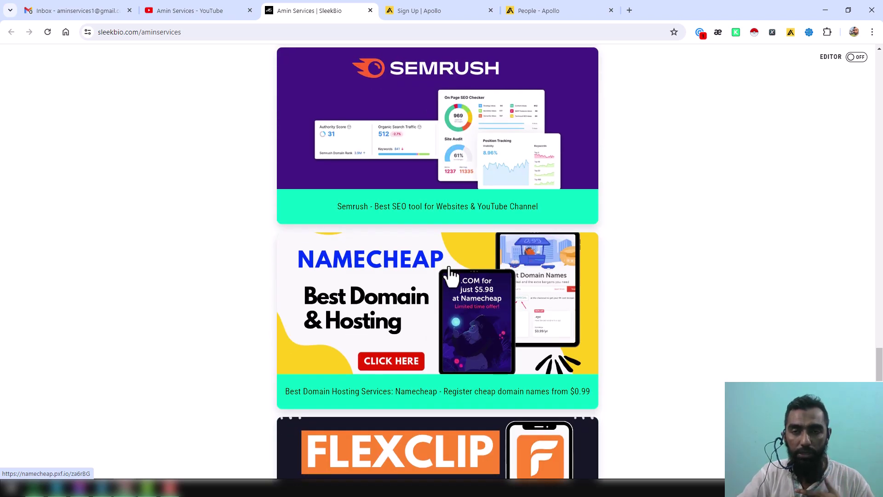
{"action": "scroll", "coordinate": [451, 275], "scroll_direction": "up", "scroll_amount": 20}
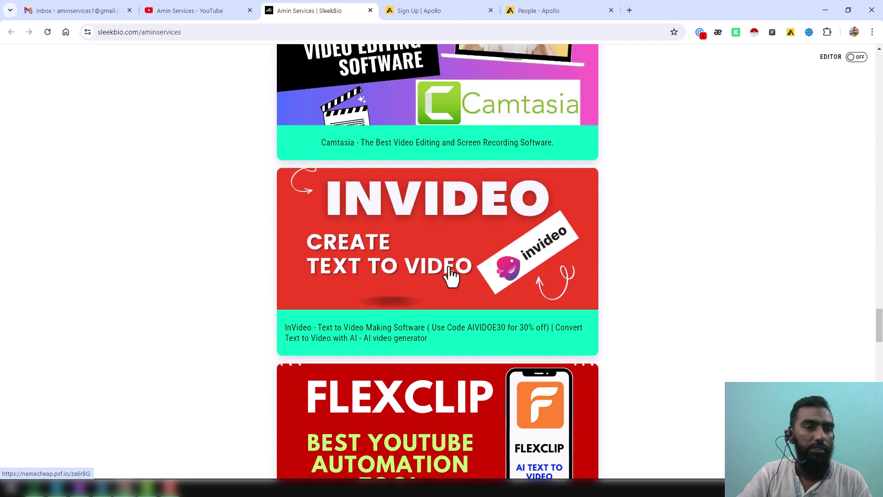
{"action": "scroll", "coordinate": [450, 274], "scroll_direction": "up", "scroll_amount": 20}
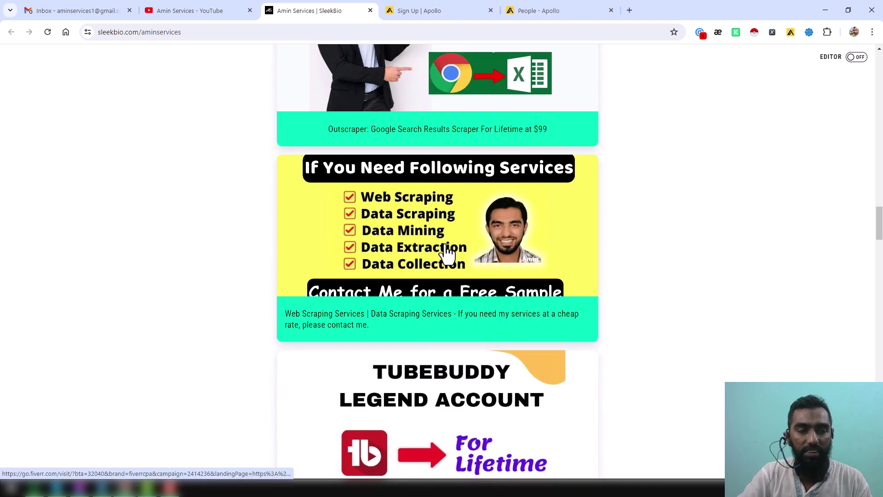
{"action": "scroll", "coordinate": [445, 250], "scroll_direction": "up", "scroll_amount": 15}
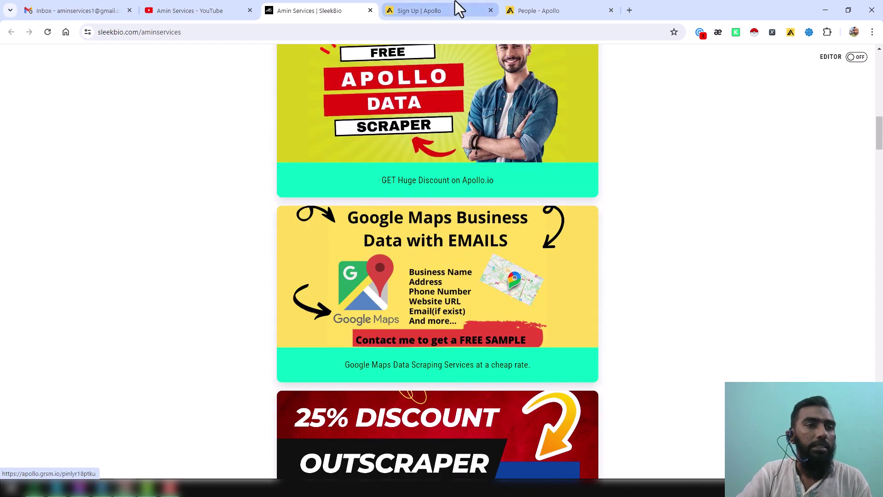
- Close the Apollo sign-up page and review the persona, email status and job title filters applied in the people search
{"action": "left_click", "coordinate": [459, 10]}
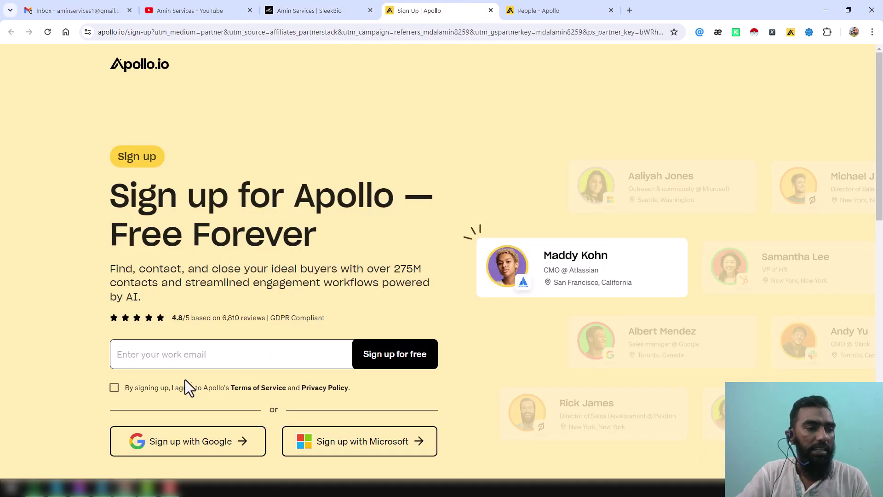
{"action": "left_click", "coordinate": [490, 10]}
{"action": "left_click", "coordinate": [478, 9]}
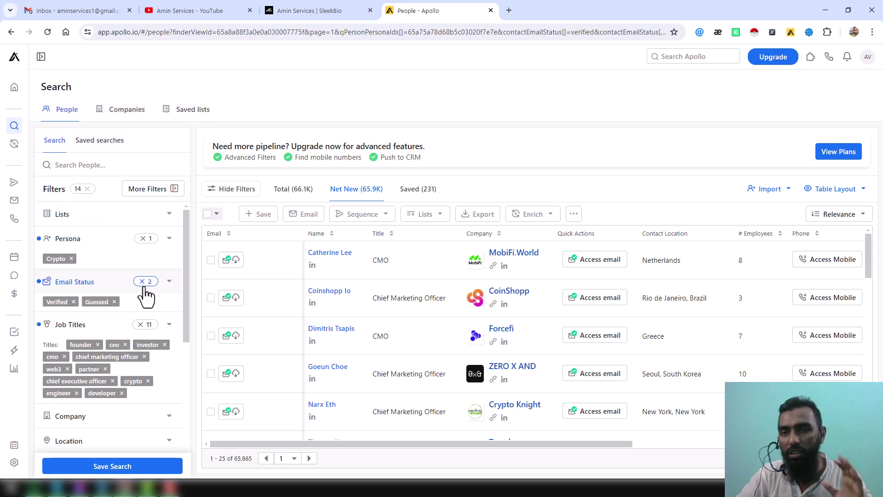
{"action": "scroll", "coordinate": [140, 294], "scroll_direction": "down", "scroll_amount": 2}
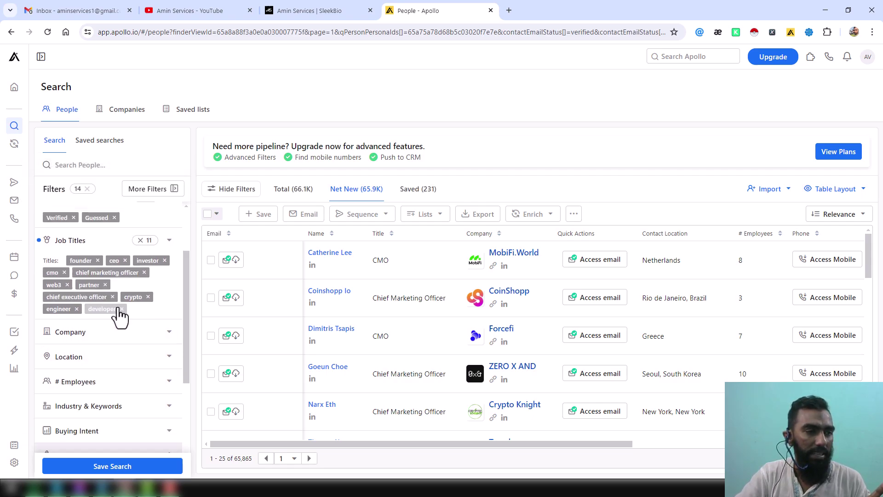
{"action": "scroll", "coordinate": [110, 313], "scroll_direction": "up", "scroll_amount": 2}
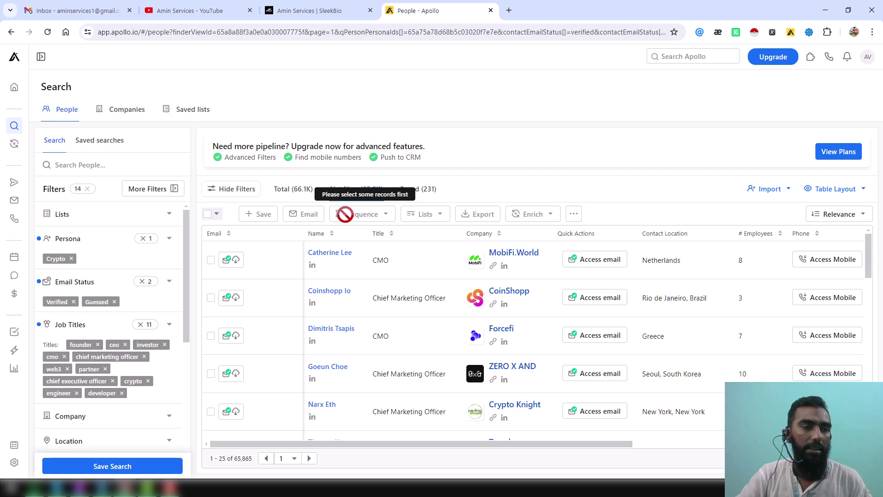
- Select the whole first page of net-new people, save them as contacts without assigning a list, and refresh the prospects
{"action": "left_click", "coordinate": [216, 214]}
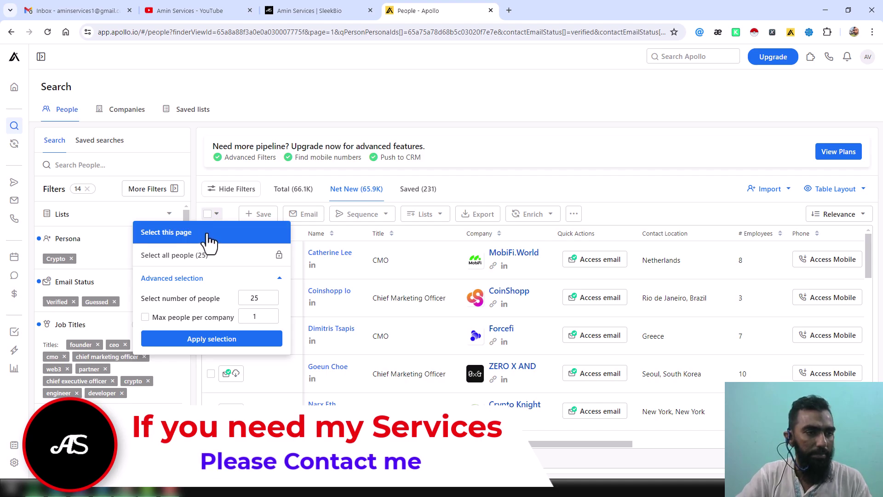
{"action": "left_click", "coordinate": [209, 236]}
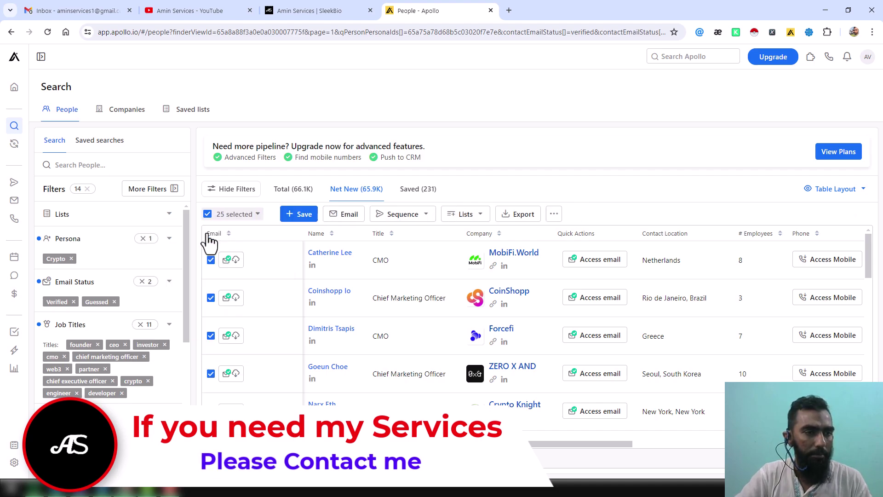
{"action": "left_click", "coordinate": [303, 216]}
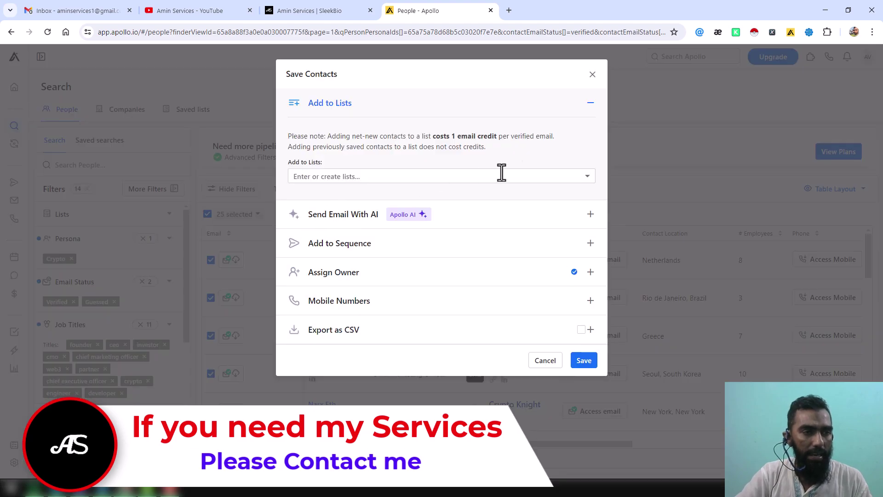
{"action": "left_click", "coordinate": [585, 363]}
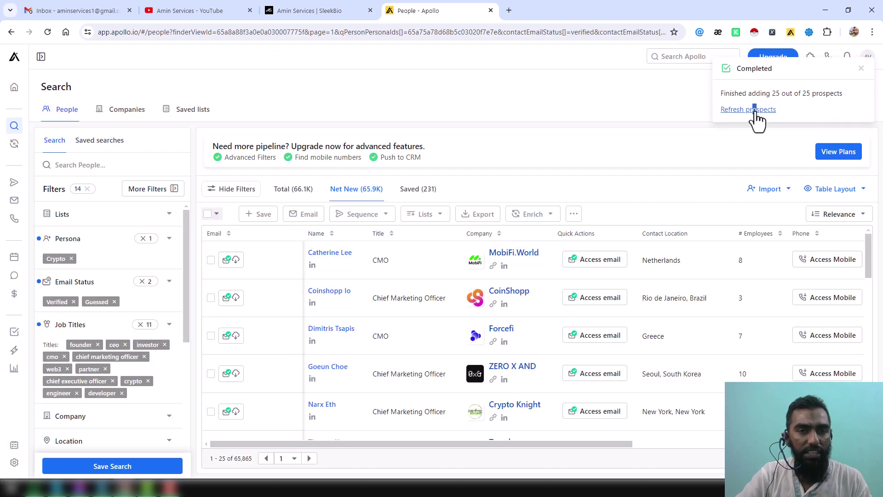
{"action": "left_click", "coordinate": [755, 114]}
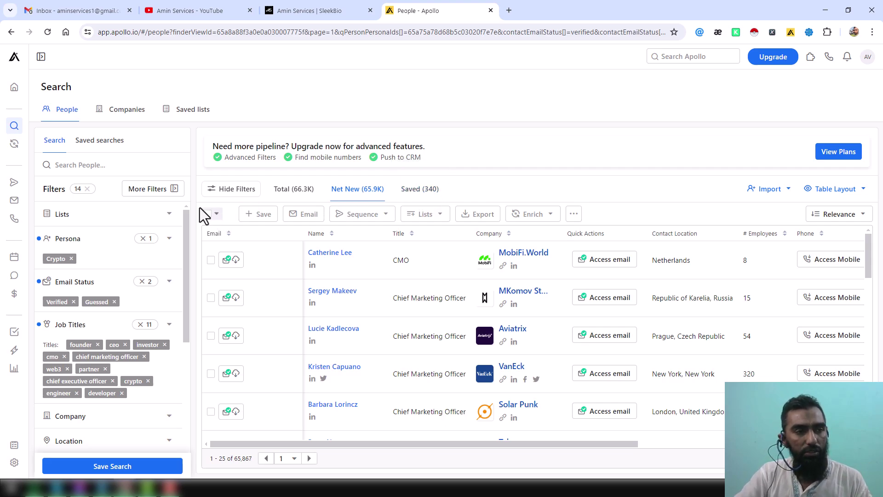
- Save the 25 people on the refreshed page as contacts with the default save options, and reload the prospects again
{"action": "left_click", "coordinate": [213, 215]}
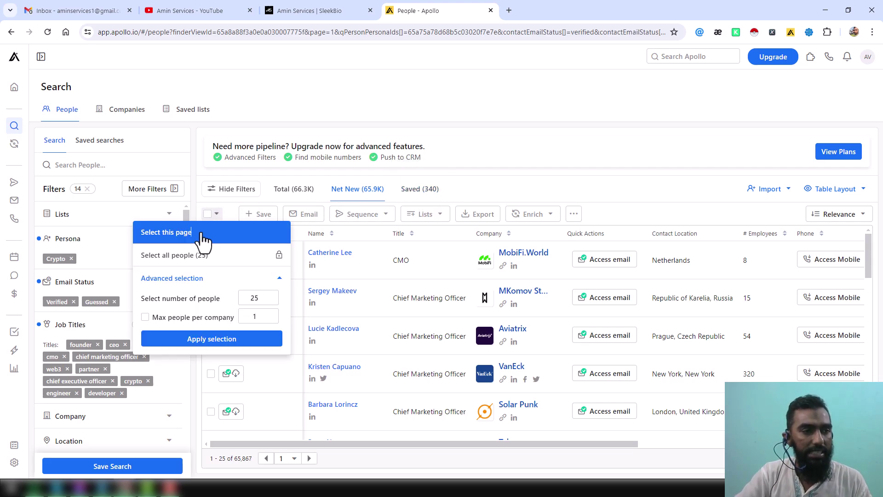
{"action": "left_click", "coordinate": [202, 234]}
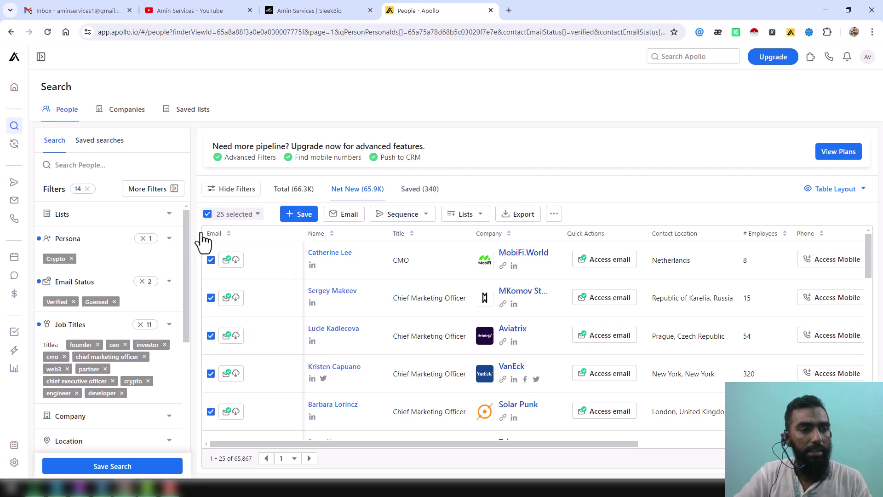
{"action": "left_click", "coordinate": [302, 220]}
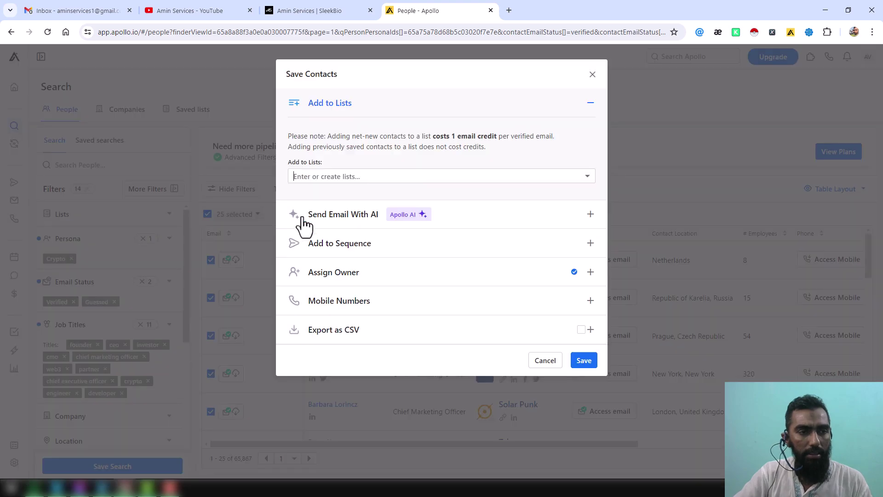
{"action": "left_click", "coordinate": [584, 361]}
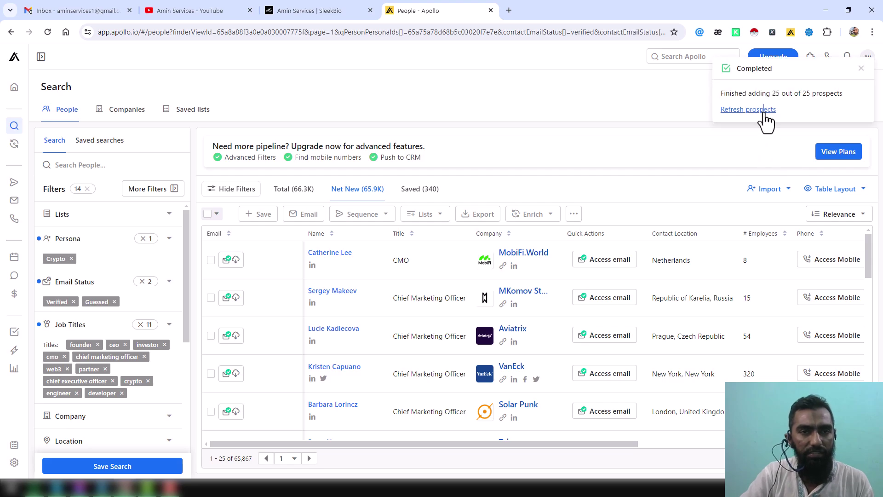
{"action": "left_click", "coordinate": [763, 109]}
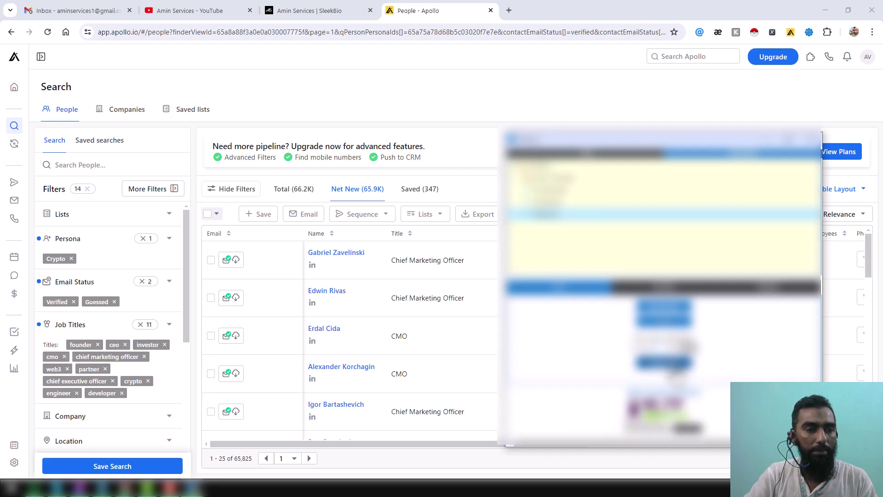
- Select and save the displayed page of 25 net-new prospects, and repeat the page save once more
{"action": "left_click", "coordinate": [214, 213]}
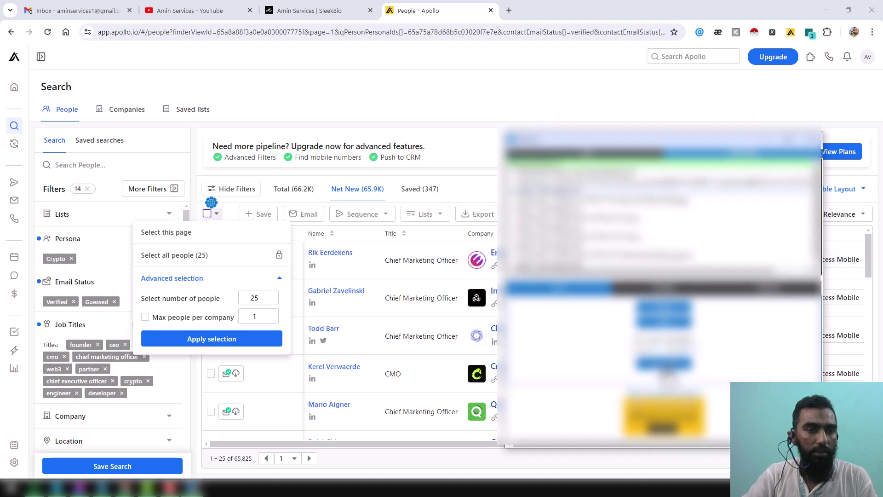
{"action": "left_click", "coordinate": [166, 232]}
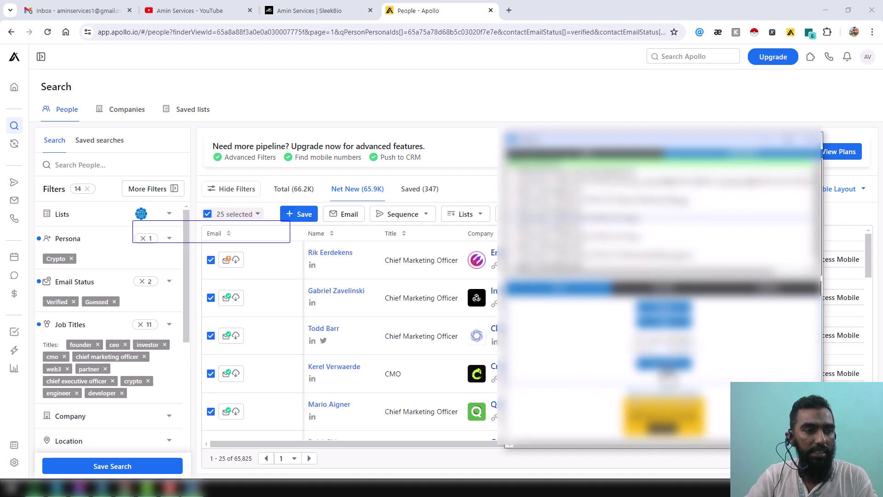
{"action": "left_click", "coordinate": [299, 213]}
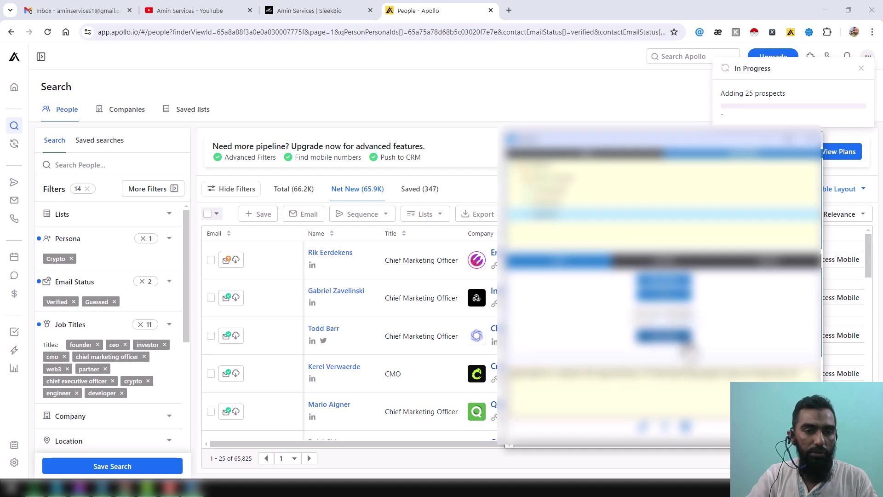
{"action": "left_click", "coordinate": [216, 213]}
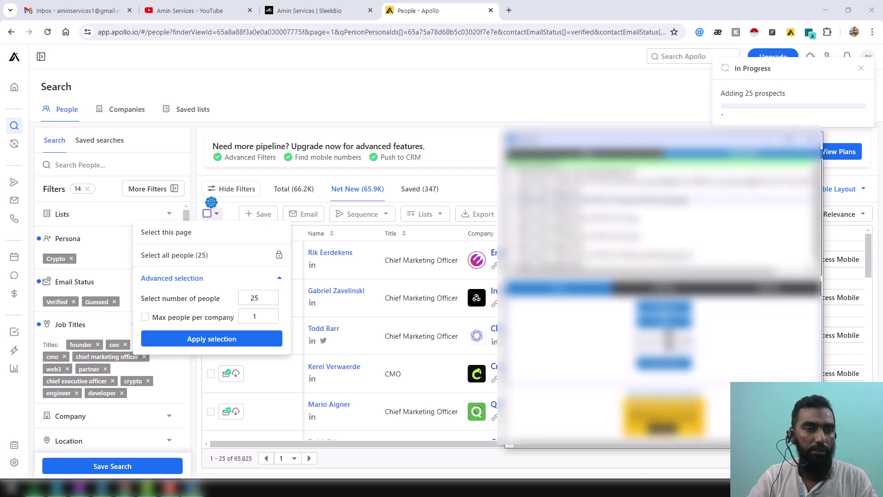
{"action": "key", "text": "Return"}
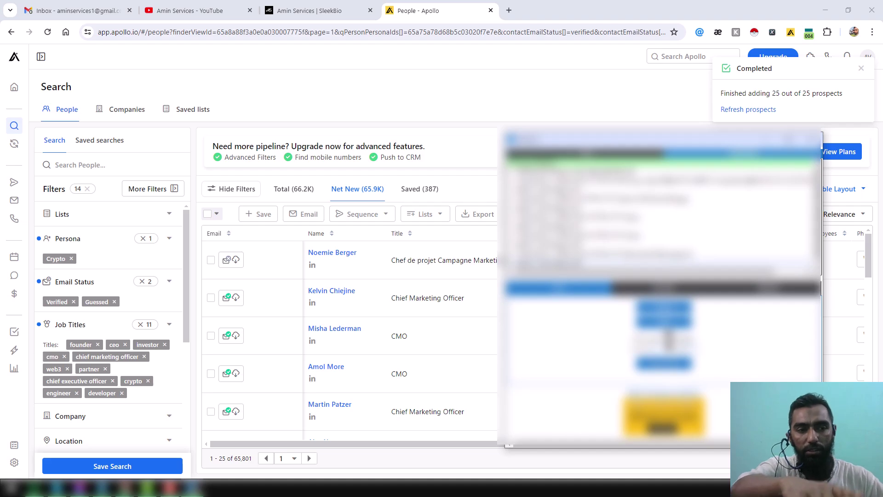
- Save two further pages of 25 net-new prospects as contacts, loading fresh prospects between the two saves
{"action": "left_click", "coordinate": [215, 214]}
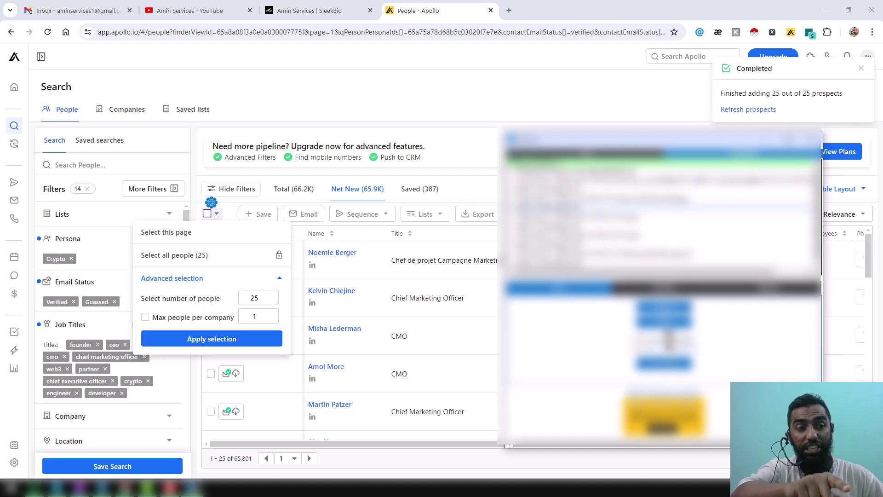
{"action": "left_click", "coordinate": [207, 214]}
{"action": "left_click", "coordinate": [299, 214]}
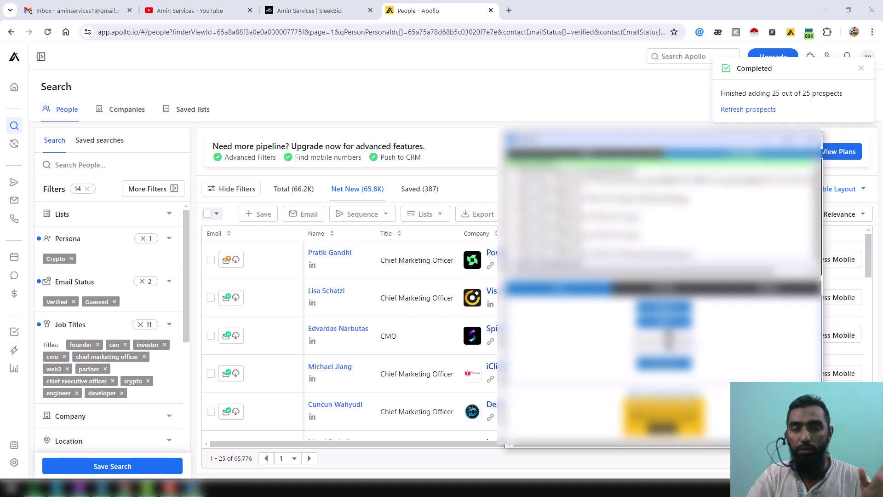
{"action": "left_click", "coordinate": [215, 213]}
{"action": "left_click", "coordinate": [166, 232]}
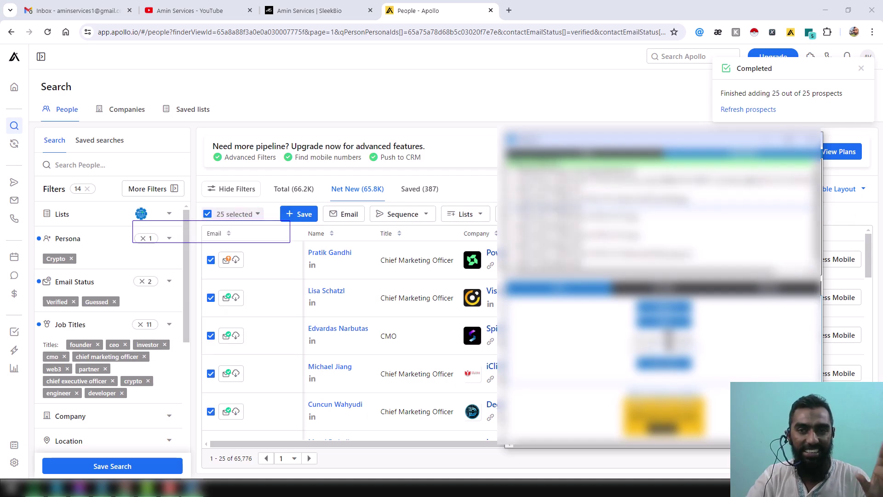
{"action": "left_click", "coordinate": [299, 214]}
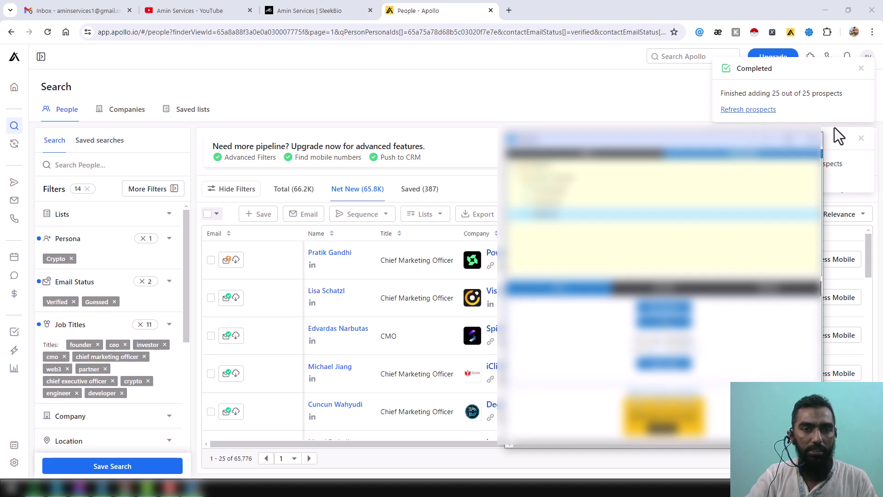
- Refresh the net-new prospects from both completed-save notices and switch the results to the saved people
{"action": "left_click", "coordinate": [817, 141]}
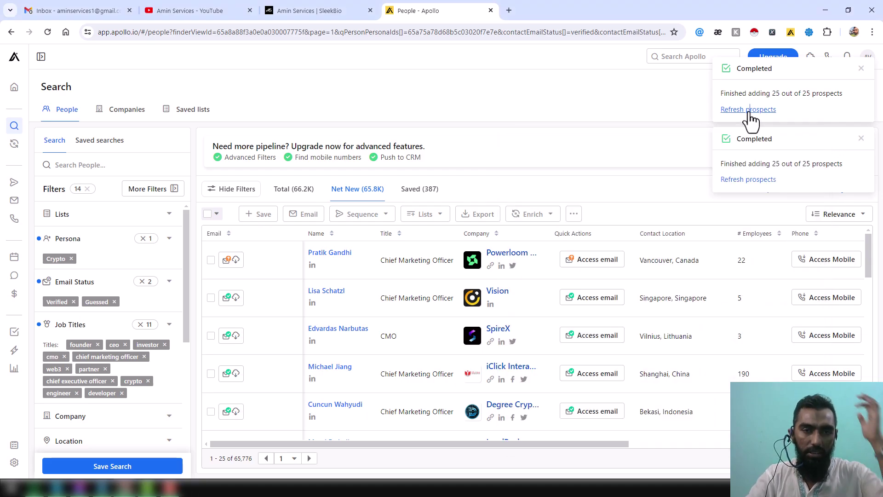
{"action": "left_click", "coordinate": [749, 113]}
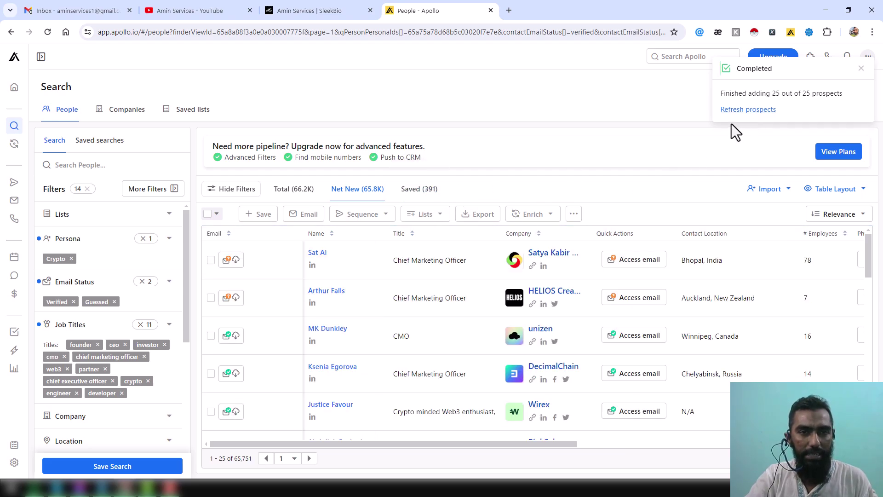
{"action": "left_click", "coordinate": [748, 111]}
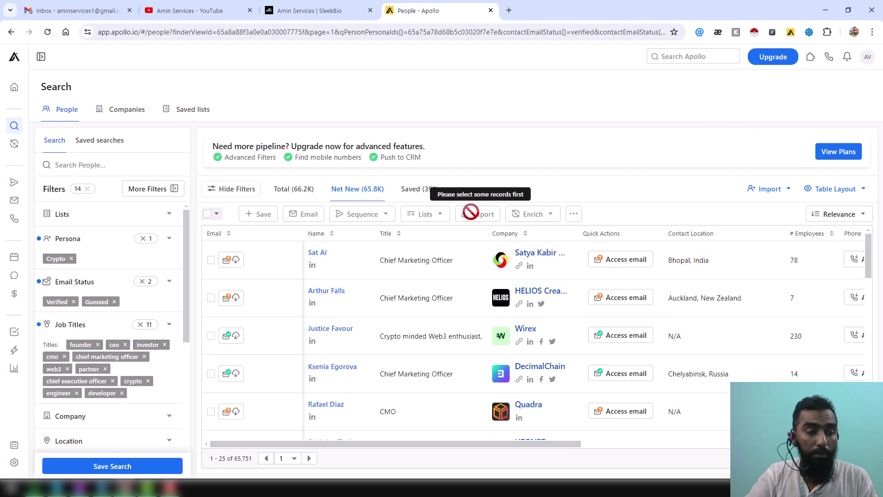
{"action": "left_click", "coordinate": [424, 190]}
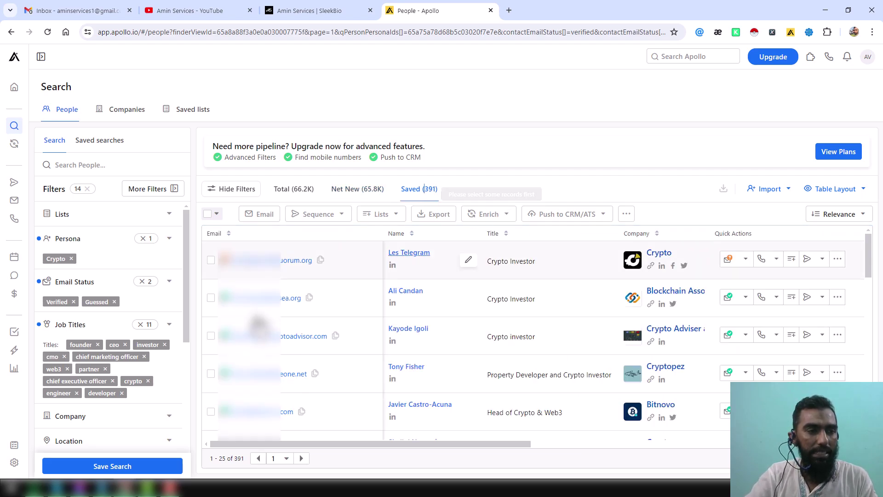
{"action": "mouse_move", "coordinate": [647, 266]}
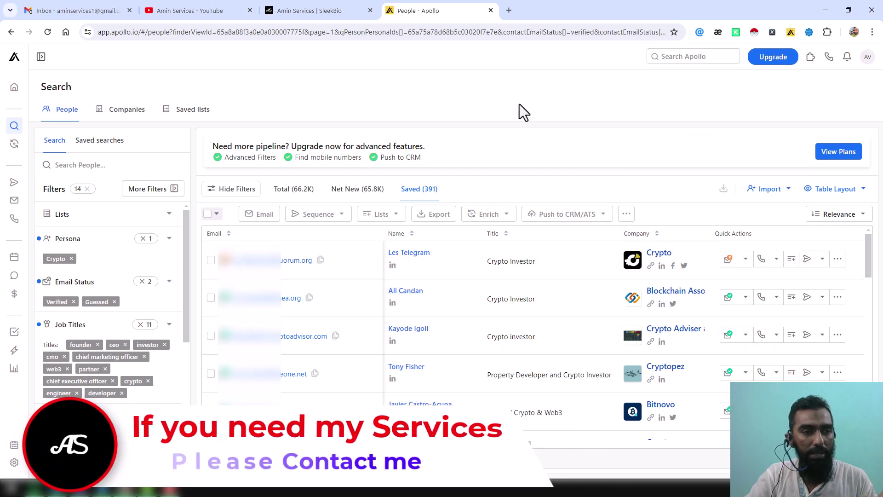
- Open the private Email Scraper table layout for editing and expand its group of additional Contact columns
{"action": "left_click", "coordinate": [863, 190]}
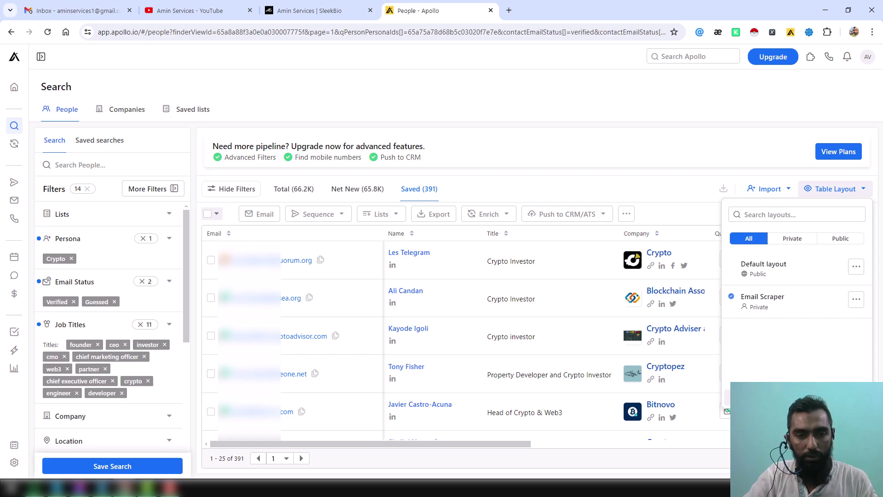
{"action": "left_click", "coordinate": [764, 299]}
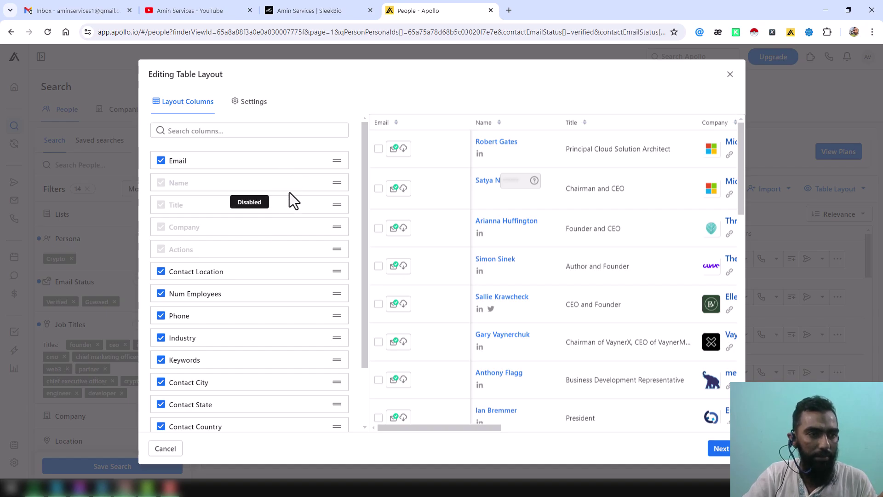
{"action": "scroll", "coordinate": [285, 282], "scroll_direction": "down", "scroll_amount": 2}
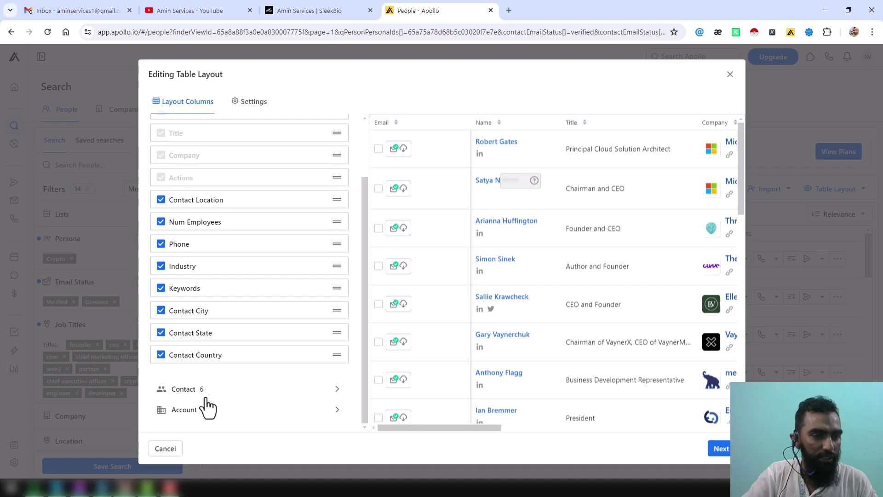
{"action": "left_click", "coordinate": [290, 398]}
{"action": "scroll", "coordinate": [291, 396], "scroll_direction": "down", "scroll_amount": 2}
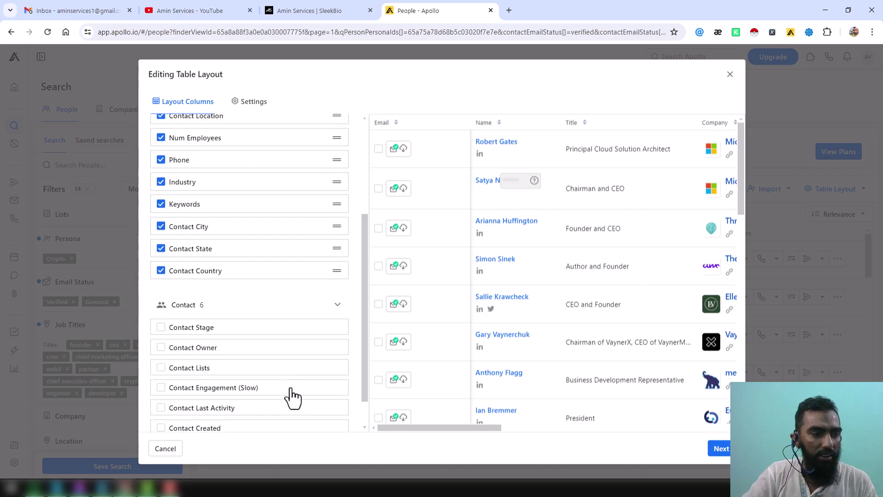
{"action": "scroll", "coordinate": [209, 339], "scroll_direction": "down", "scroll_amount": 1}
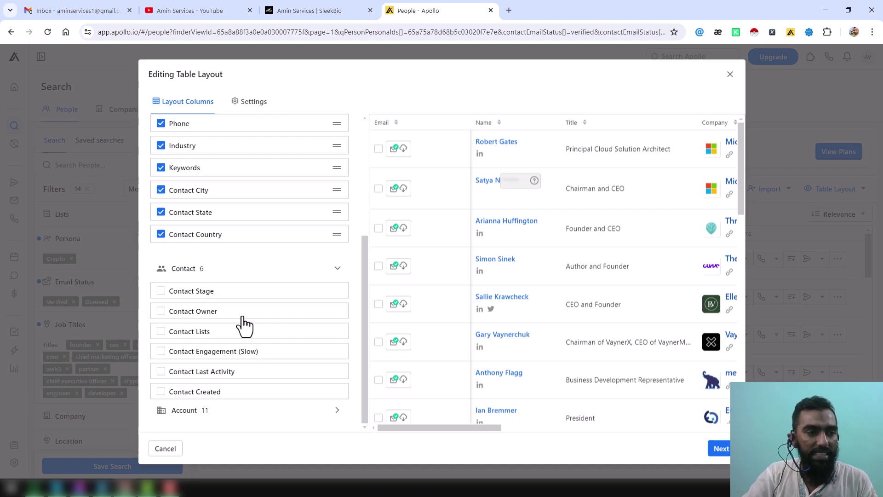
- Review the enabled and available columns of the Email Scraper layout, and close the layout editor without saving
{"action": "scroll", "coordinate": [243, 325], "scroll_direction": "up", "scroll_amount": 5}
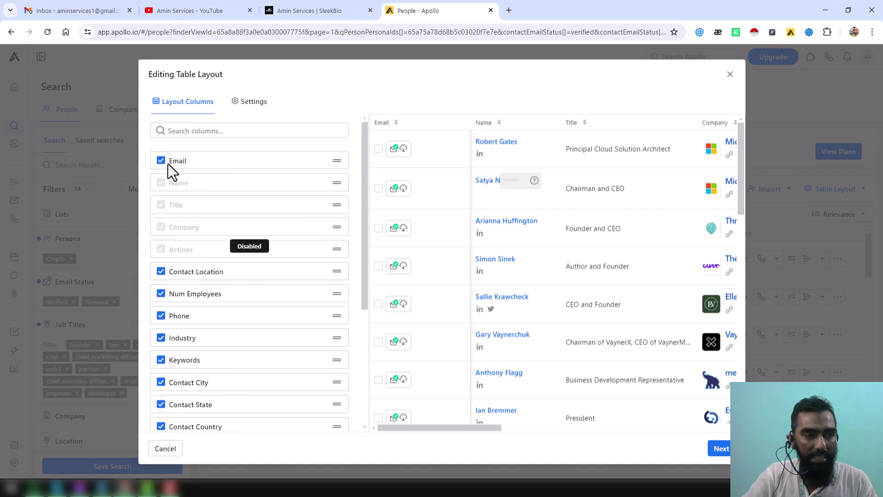
{"action": "scroll", "coordinate": [214, 285], "scroll_direction": "down", "scroll_amount": 4}
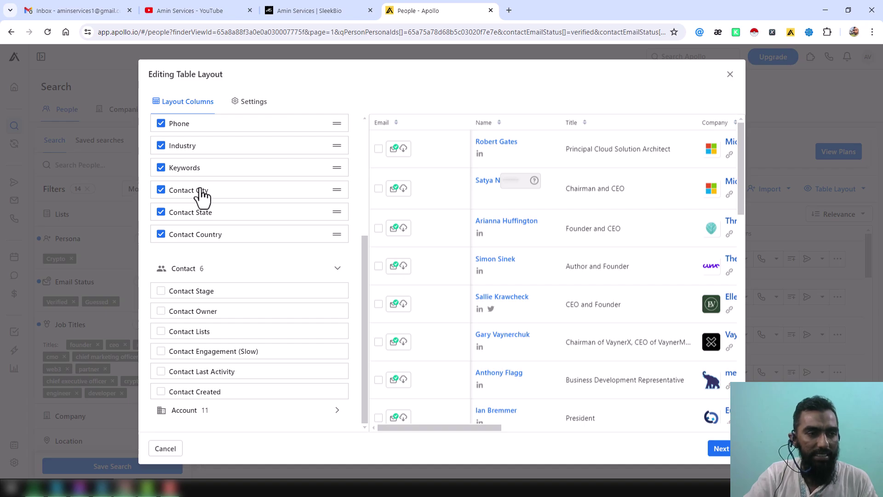
{"action": "scroll", "coordinate": [214, 229], "scroll_direction": "up", "scroll_amount": 2}
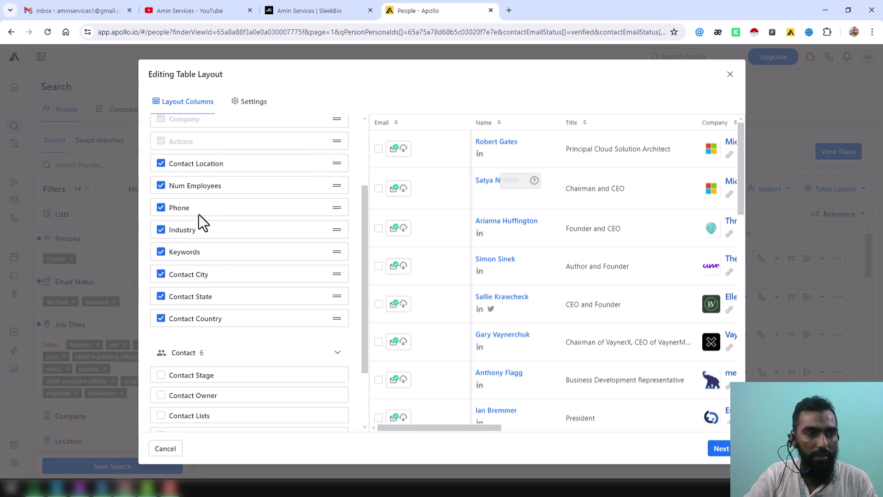
{"action": "scroll", "coordinate": [199, 214], "scroll_direction": "up", "scroll_amount": 2}
{"action": "scroll", "coordinate": [159, 145], "scroll_direction": "up", "scroll_amount": 1}
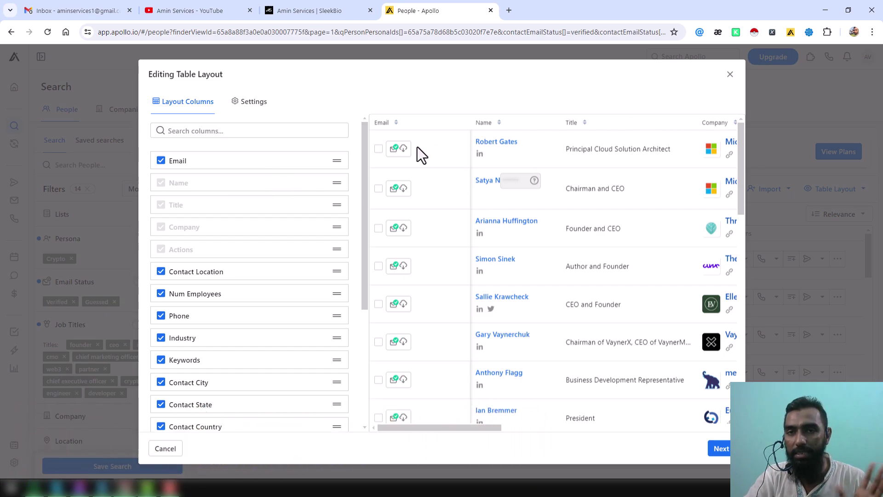
{"action": "scroll", "coordinate": [329, 223], "scroll_direction": "down", "scroll_amount": 2}
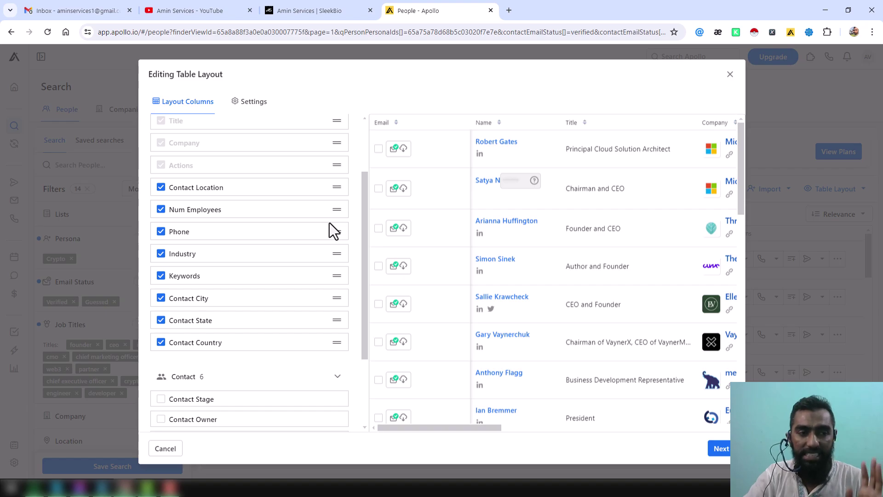
{"action": "scroll", "coordinate": [329, 222], "scroll_direction": "down", "scroll_amount": 3}
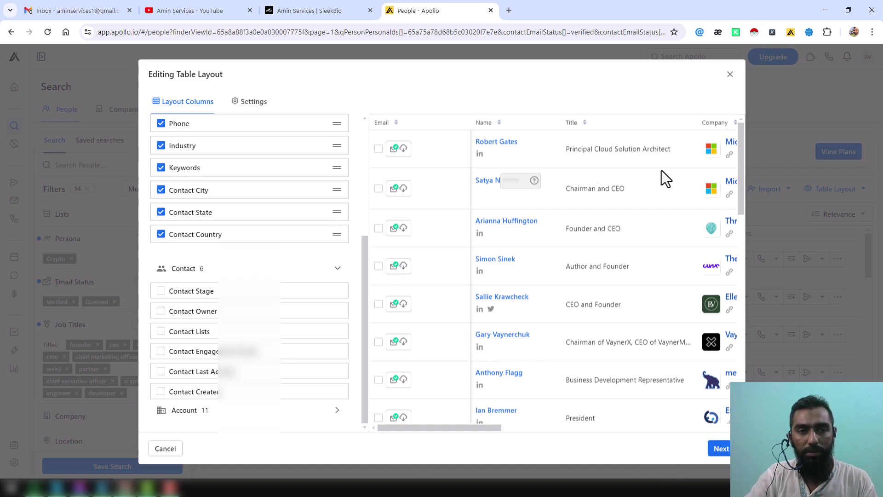
{"action": "left_click", "coordinate": [729, 75]}
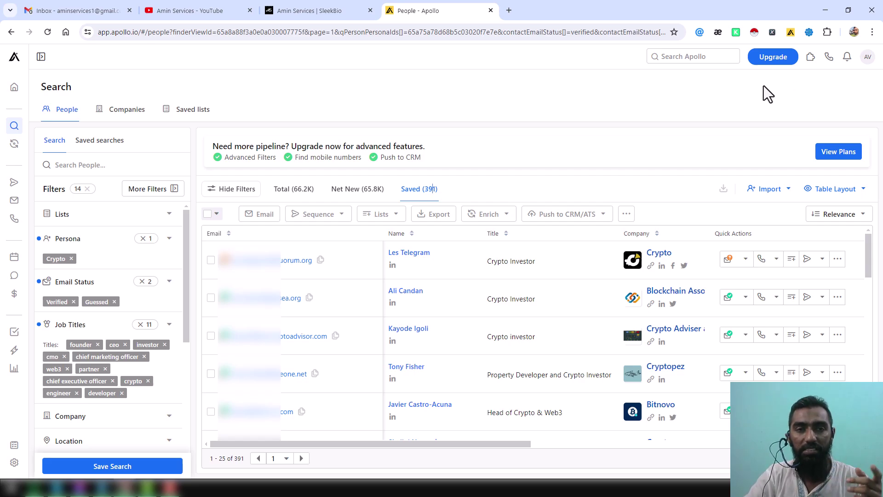
- Open the plan upgrade page from the account options and examine the plan prices, features and credit customization
{"action": "left_click", "coordinate": [867, 56]}
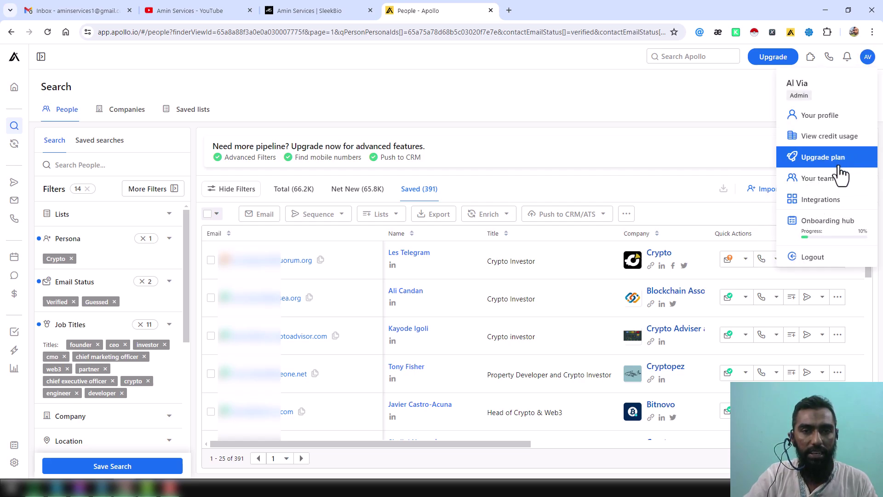
{"action": "left_click", "coordinate": [823, 156]}
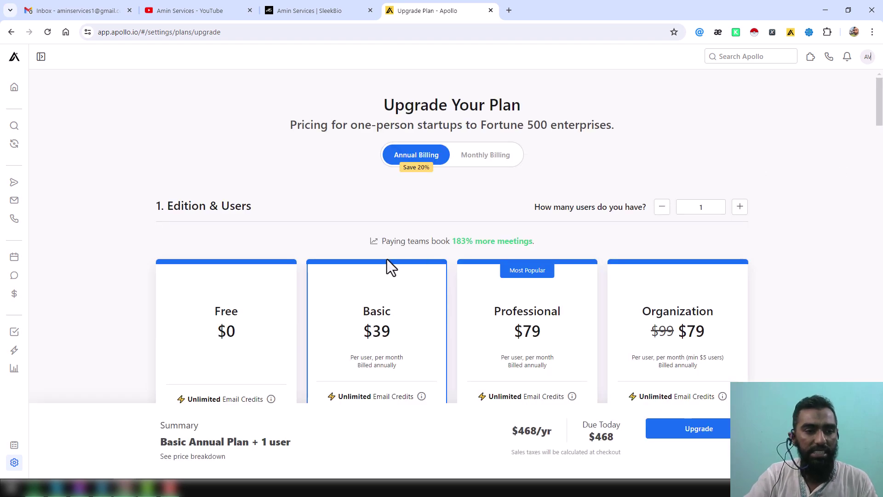
{"action": "scroll", "coordinate": [389, 264], "scroll_direction": "down", "scroll_amount": 4}
{"action": "scroll", "coordinate": [538, 273], "scroll_direction": "down", "scroll_amount": 4}
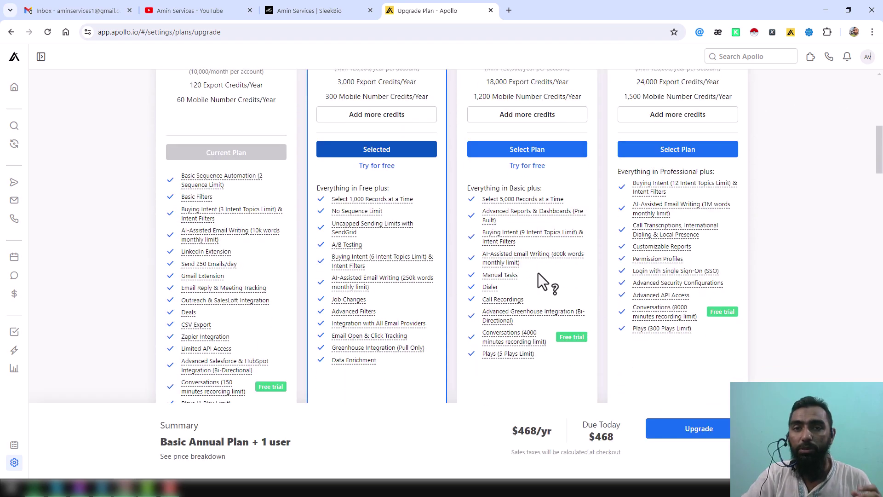
{"action": "scroll", "coordinate": [538, 272], "scroll_direction": "down", "scroll_amount": 7}
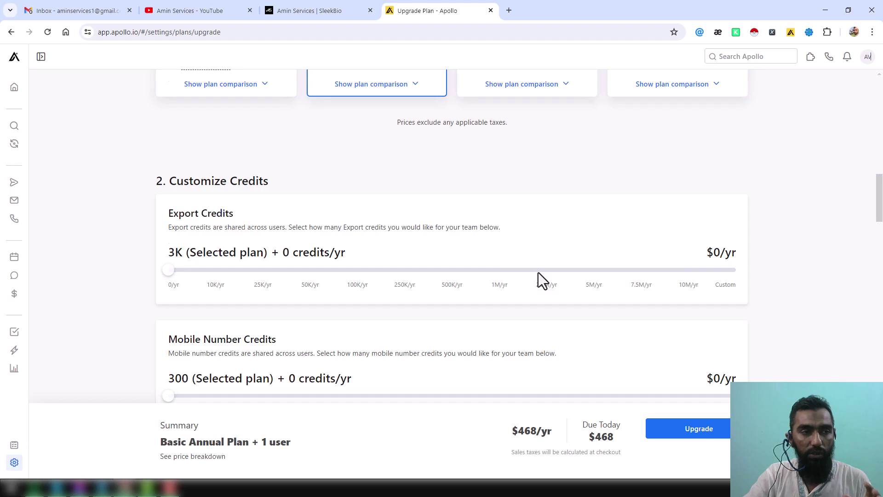
{"action": "scroll", "coordinate": [538, 272], "scroll_direction": "up", "scroll_amount": 10}
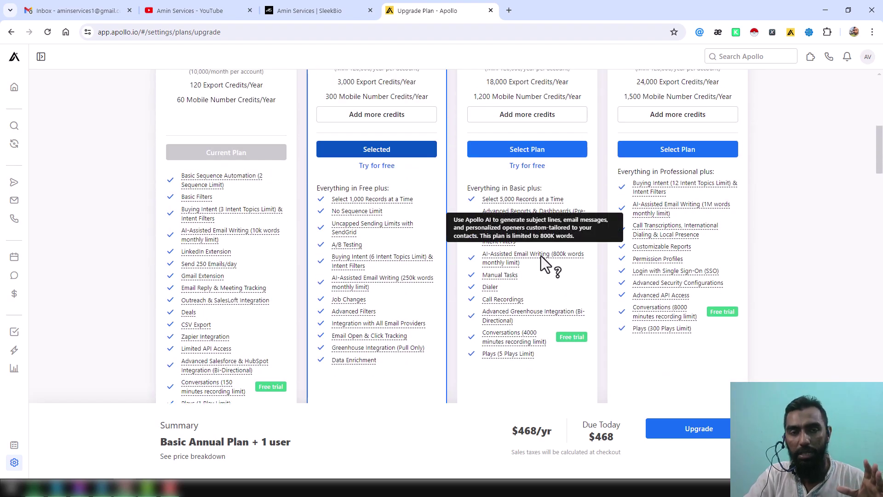
{"action": "scroll", "coordinate": [541, 256], "scroll_direction": "down", "scroll_amount": 4}
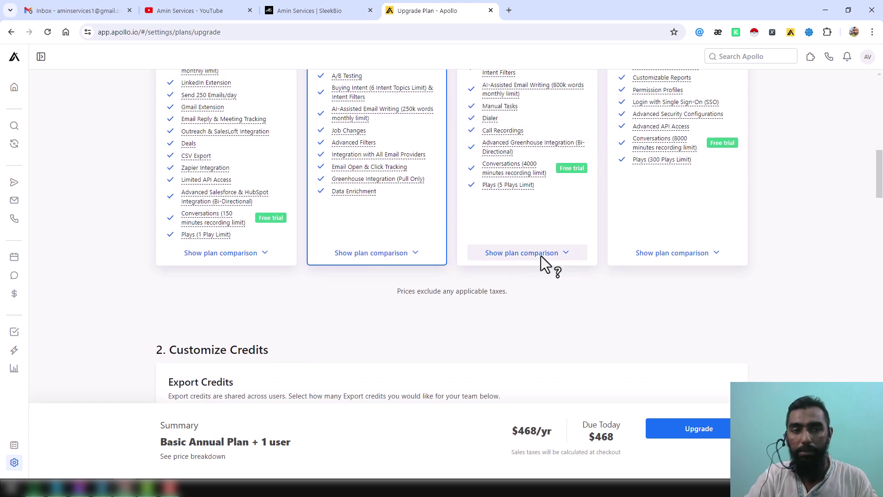
{"action": "scroll", "coordinate": [541, 255], "scroll_direction": "down", "scroll_amount": 4}
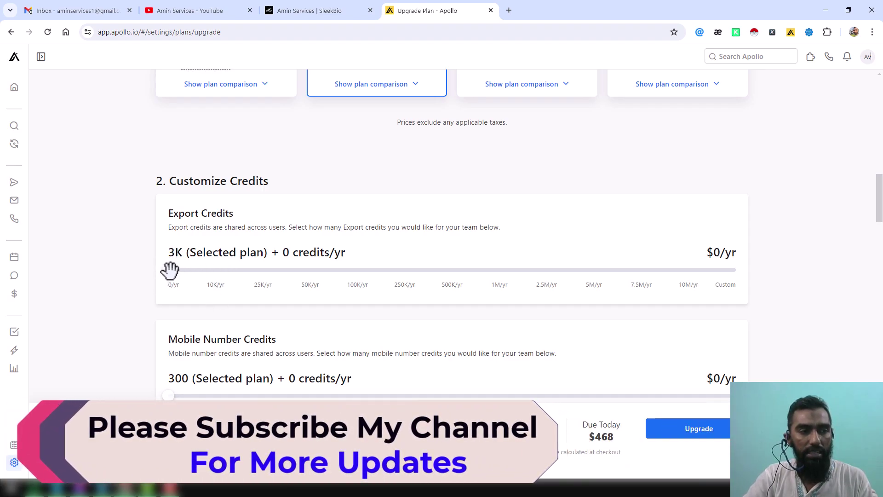
- Try adding 10K export credits and 2.5K mobile number credits per year to the Basic annual plan, and return to the people search
{"action": "left_click", "coordinate": [198, 271]}
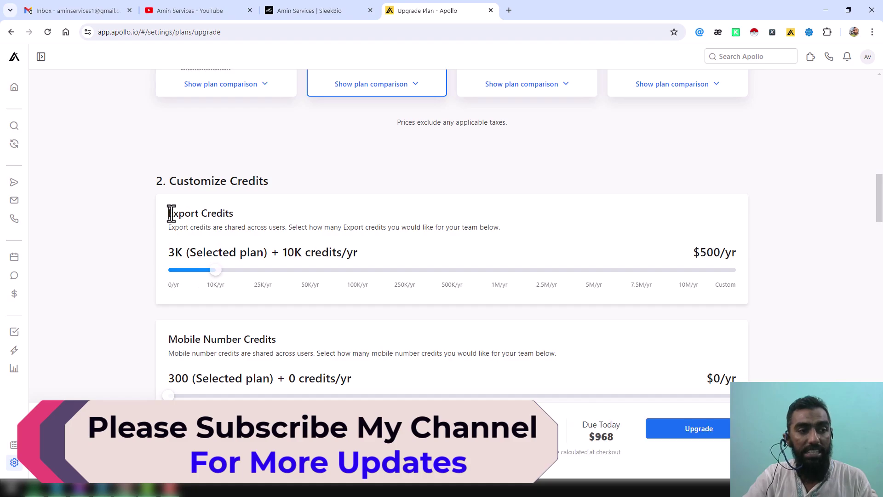
{"action": "left_click_drag", "start_coordinate": [171, 212], "coordinate": [239, 216]}
{"action": "scroll", "coordinate": [301, 254], "scroll_direction": "down", "scroll_amount": 2}
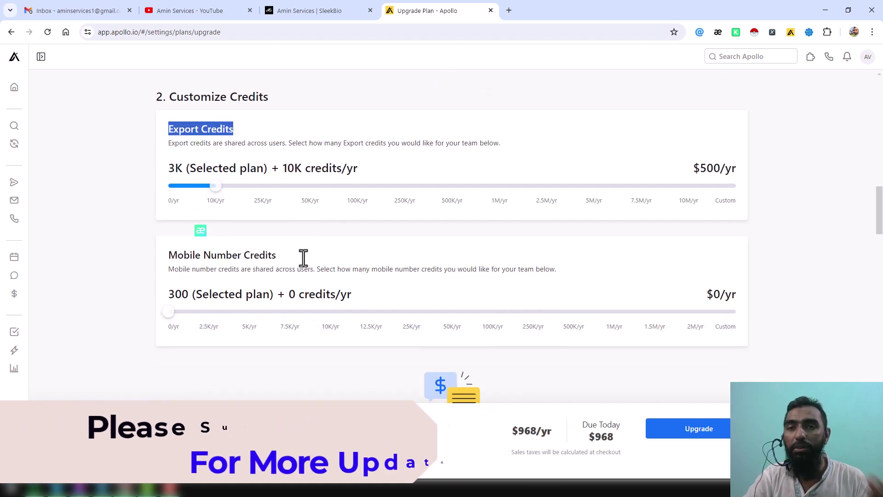
{"action": "scroll", "coordinate": [284, 270], "scroll_direction": "down", "scroll_amount": 2}
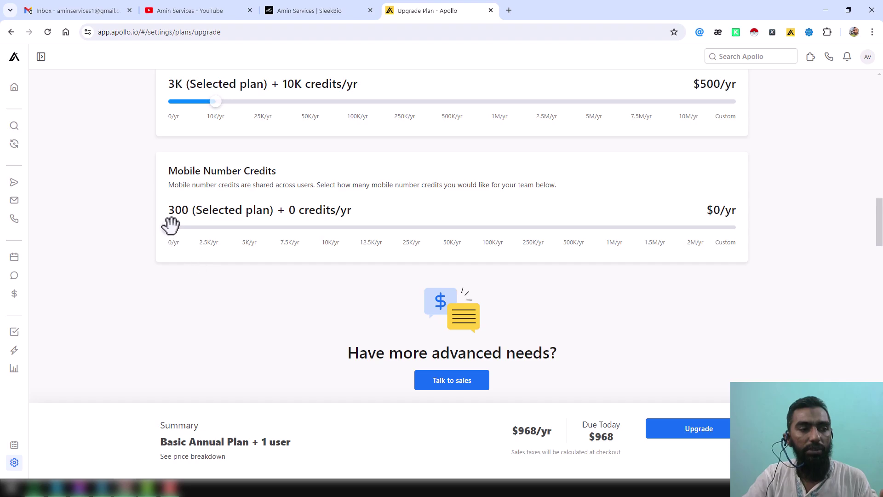
{"action": "left_click", "coordinate": [206, 229]}
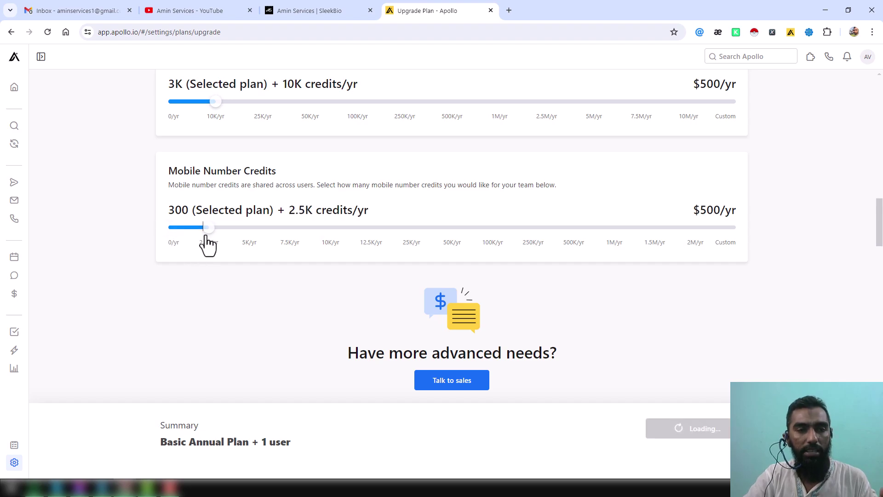
{"action": "scroll", "coordinate": [379, 253], "scroll_direction": "down", "scroll_amount": 2}
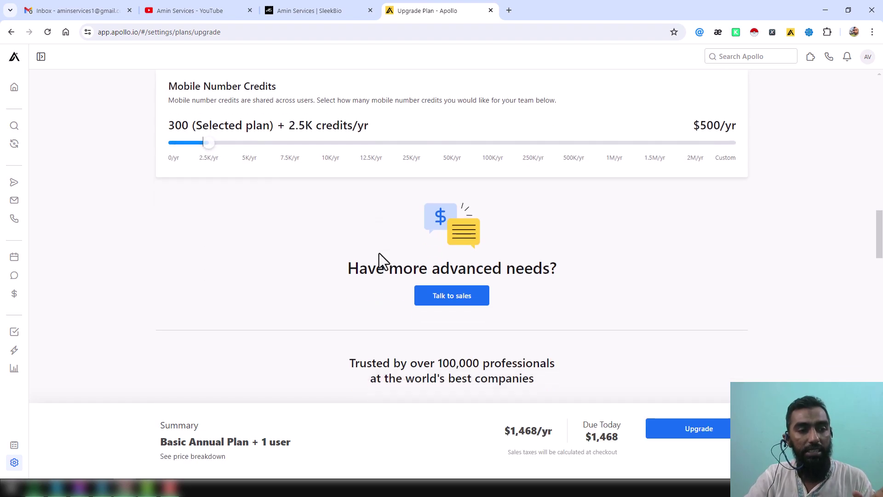
{"action": "scroll", "coordinate": [379, 253], "scroll_direction": "down", "scroll_amount": 2}
{"action": "scroll", "coordinate": [639, 230], "scroll_direction": "up", "scroll_amount": 8}
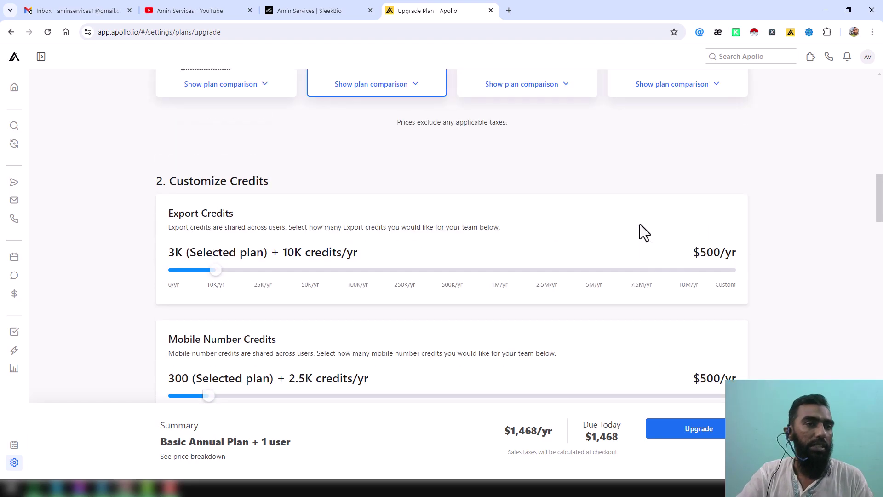
{"action": "scroll", "coordinate": [639, 225], "scroll_direction": "up", "scroll_amount": 10}
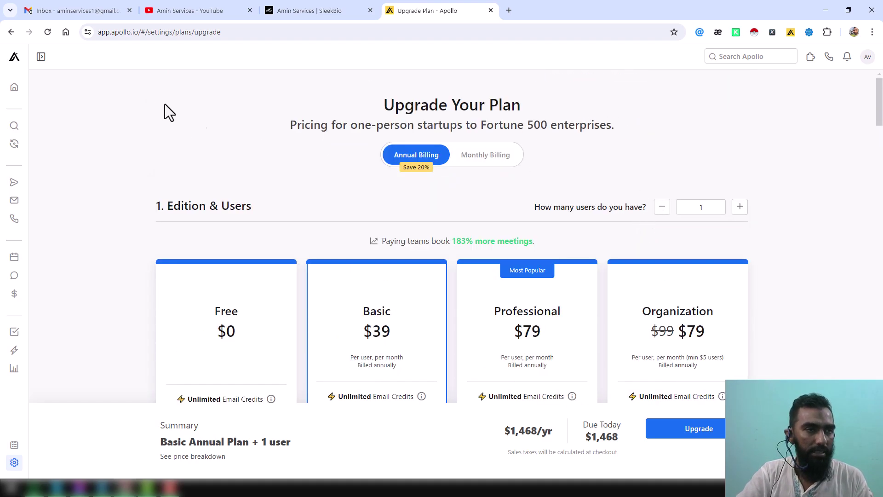
{"action": "left_click", "coordinate": [10, 32]}
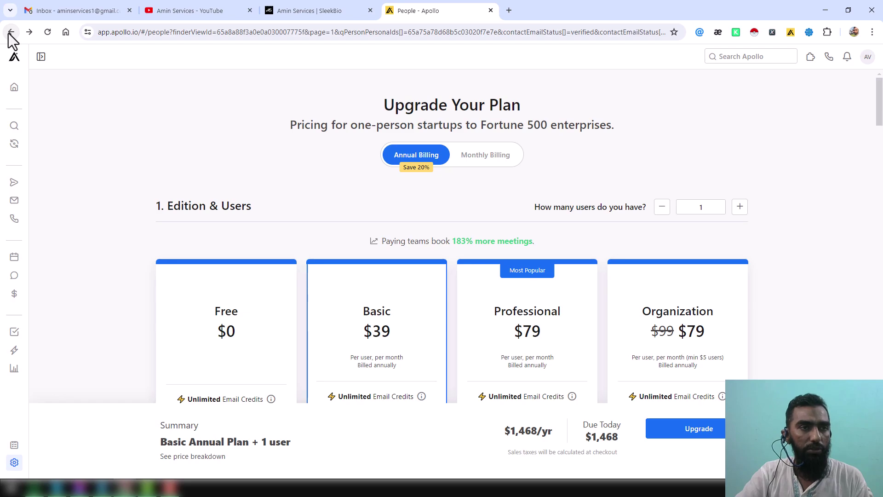
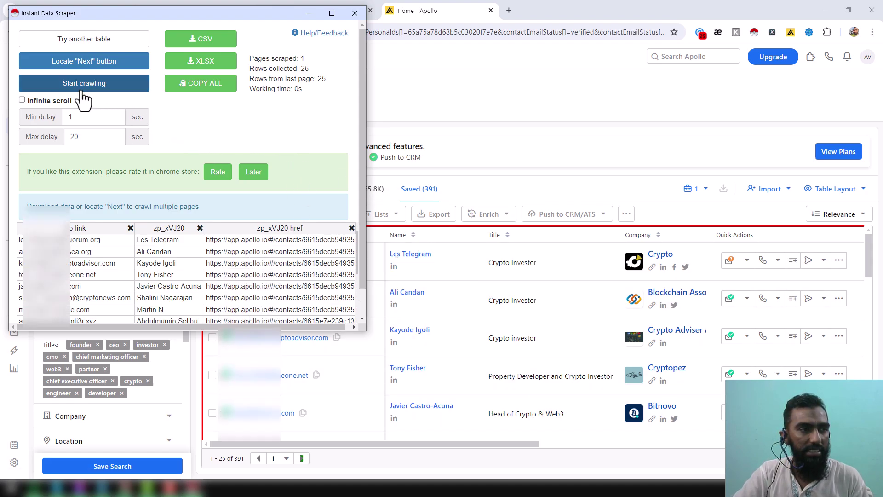
- Enable infinite scroll in Instant Data Scraper and disable it again
{"action": "left_click", "coordinate": [21, 101]}
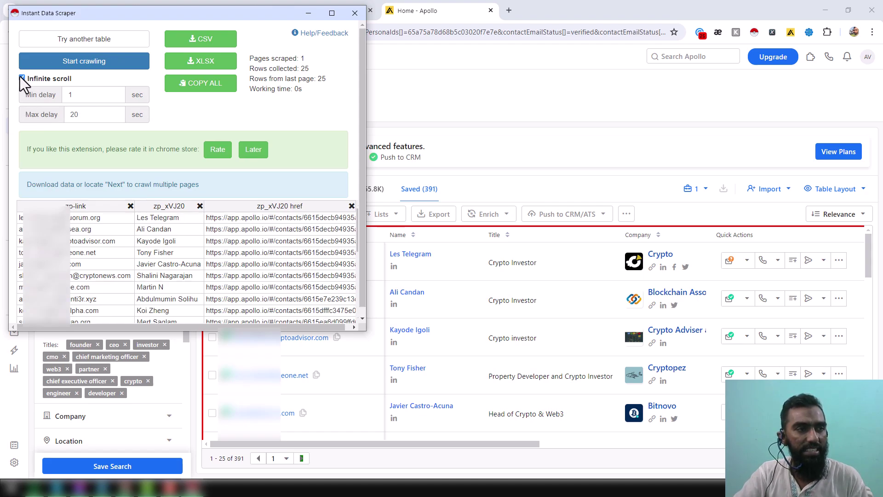
{"action": "left_click", "coordinate": [21, 79]}
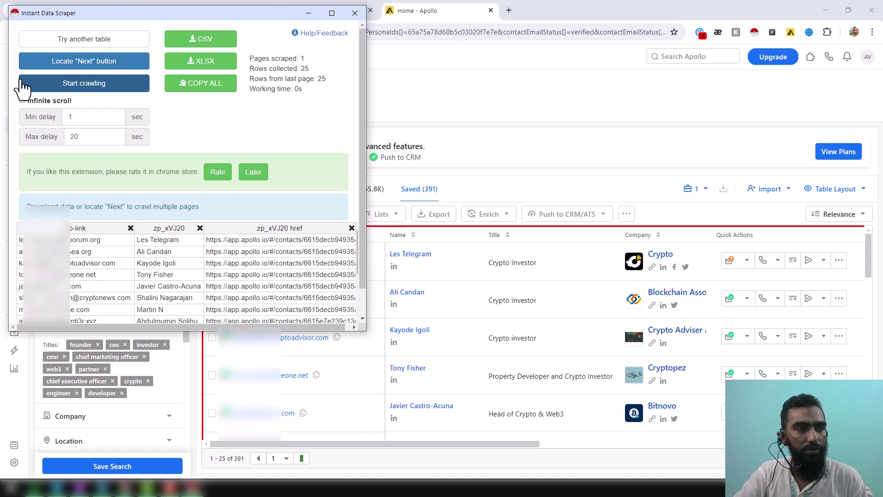
- Mark the people table's next-page arrow as the crawler's "Next" button and set the minimum delay to 5 seconds
{"action": "left_click", "coordinate": [125, 65]}
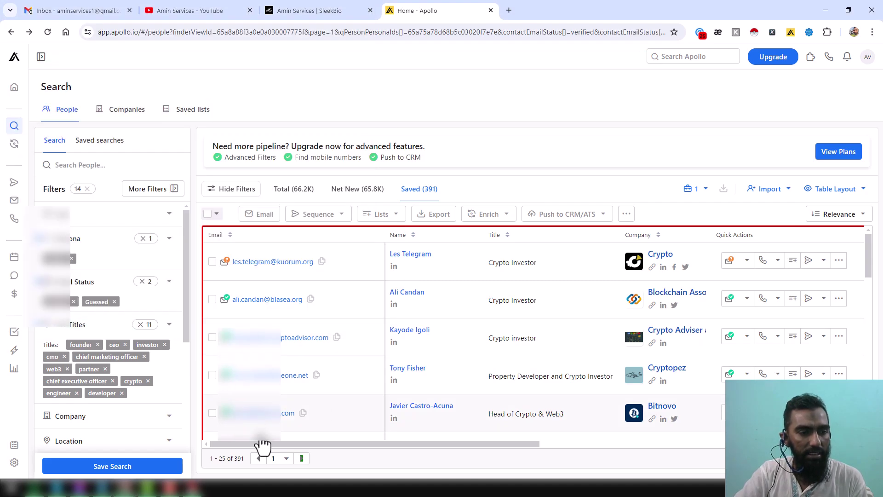
{"action": "left_click", "coordinate": [301, 458]}
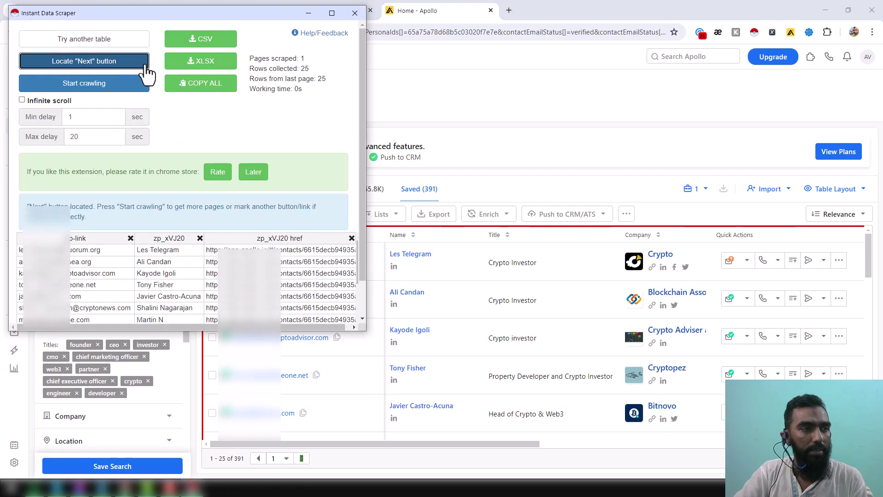
{"action": "left_click_drag", "start_coordinate": [76, 118], "coordinate": [33, 119]}
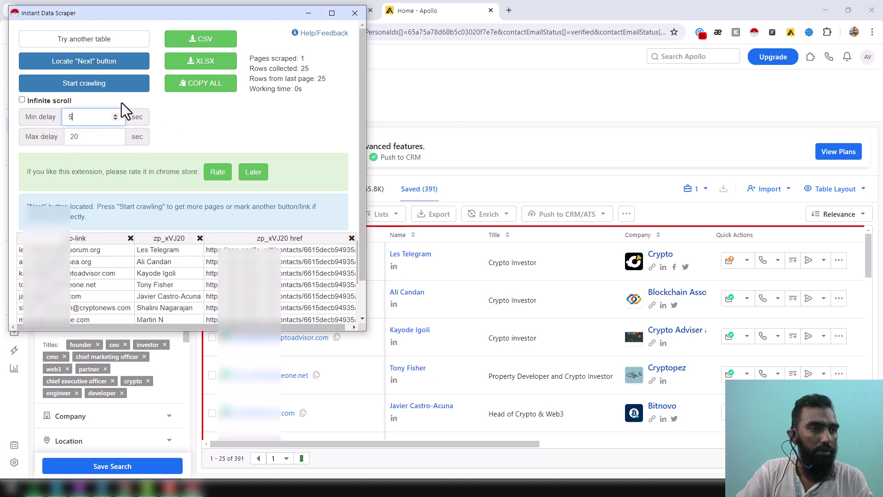
- Crawl the saved people pages with Instant Data Scraper and stop the crawl after seven pages
{"action": "left_click", "coordinate": [95, 94]}
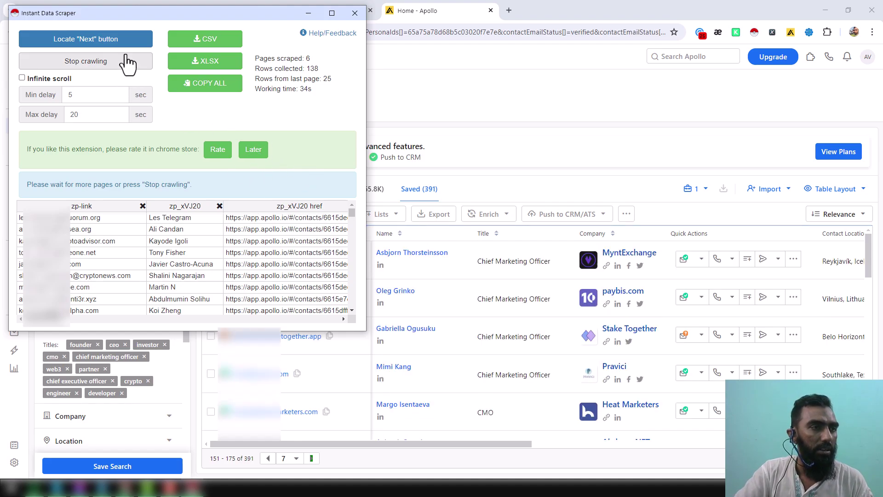
{"action": "left_click", "coordinate": [105, 64]}
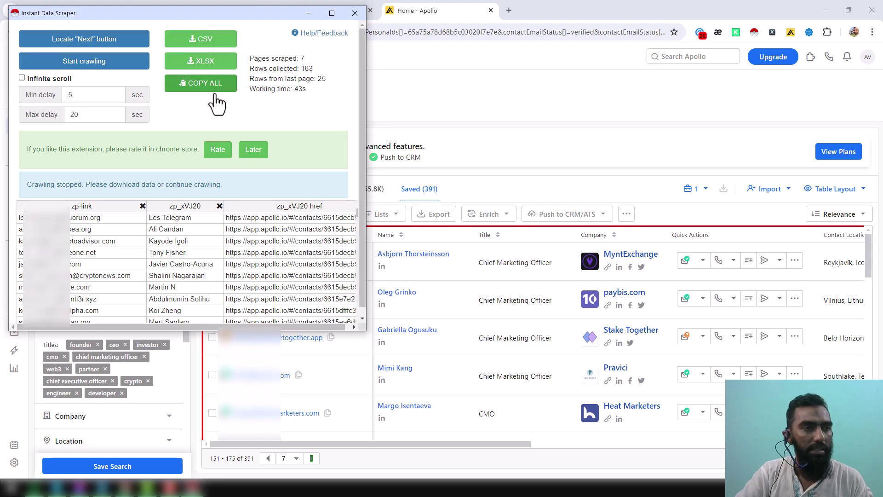
- Download the collected rows as a CSV file and open it in Excel
{"action": "left_click", "coordinate": [217, 44]}
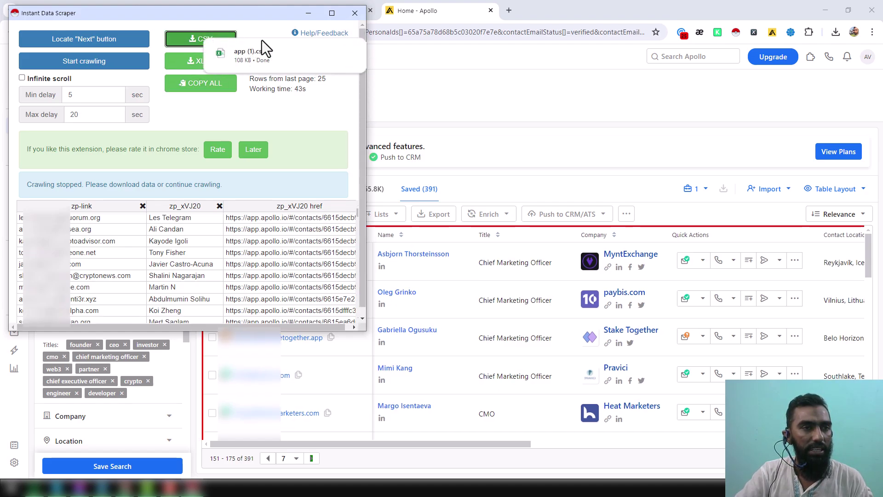
{"action": "left_click", "coordinate": [348, 54]}
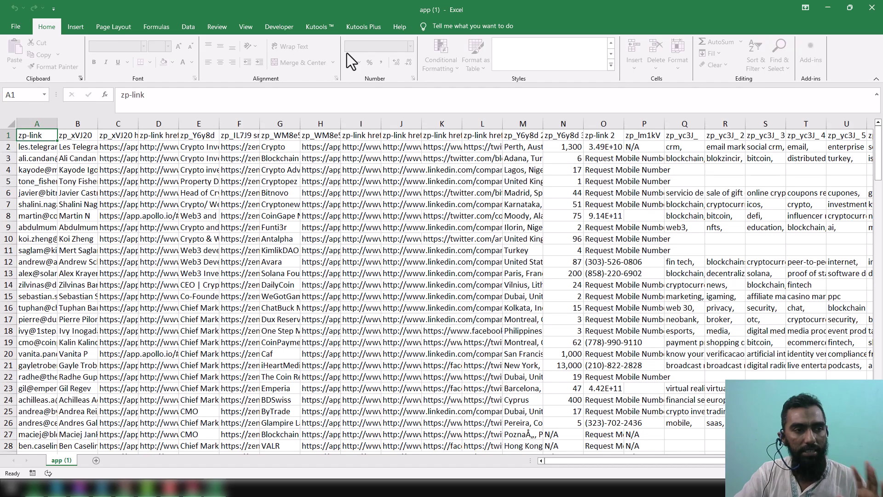
- Widen columns B (zp_xVJ20) and C (zp_xVJ20 href), and inspect the LinkedIn link and job title in row 2
{"action": "left_click", "coordinate": [10, 124]}
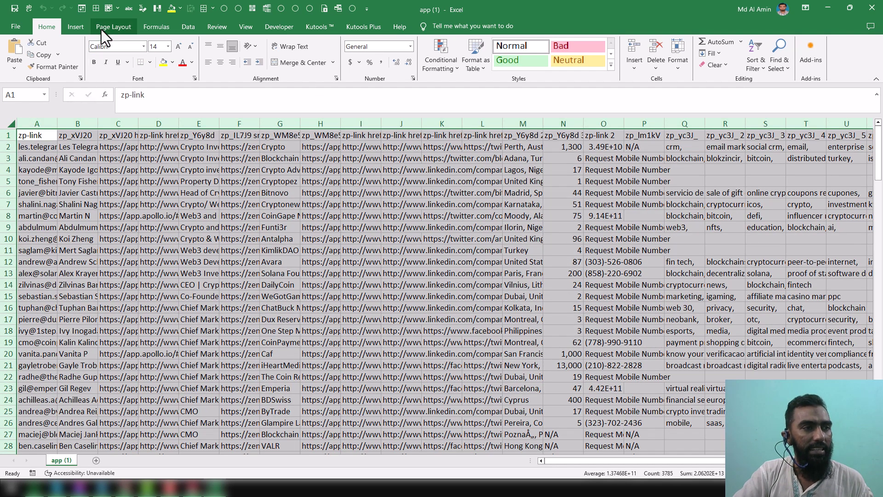
{"action": "left_click_drag", "start_coordinate": [59, 123], "coordinate": [28, 122]}
{"action": "left_click", "coordinate": [37, 123]}
{"action": "left_click", "coordinate": [10, 123]}
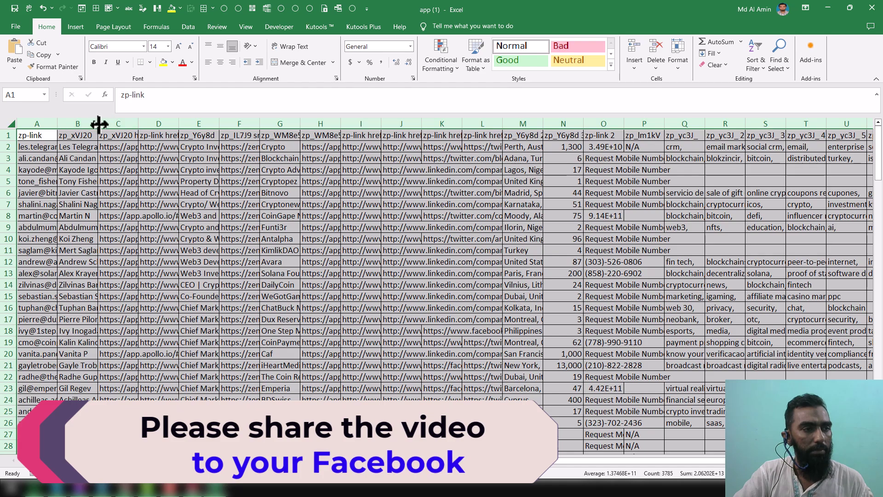
{"action": "left_click", "coordinate": [82, 122]}
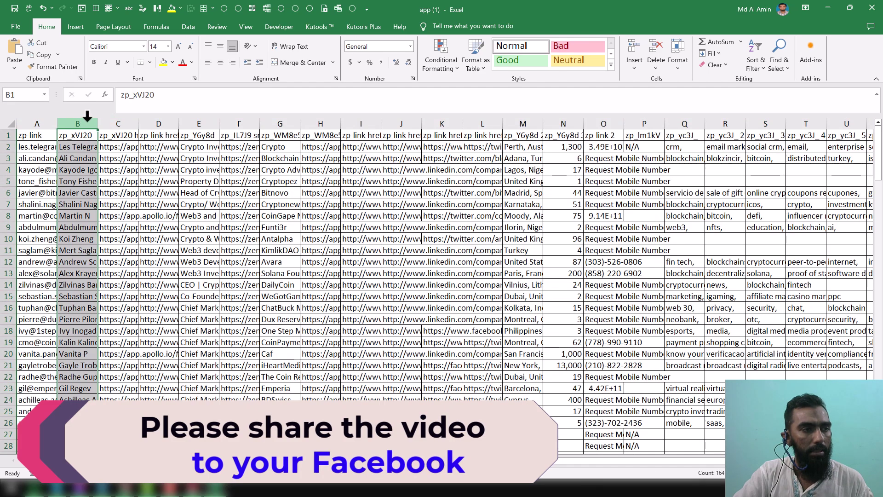
{"action": "left_click_drag", "start_coordinate": [98, 121], "coordinate": [163, 122]}
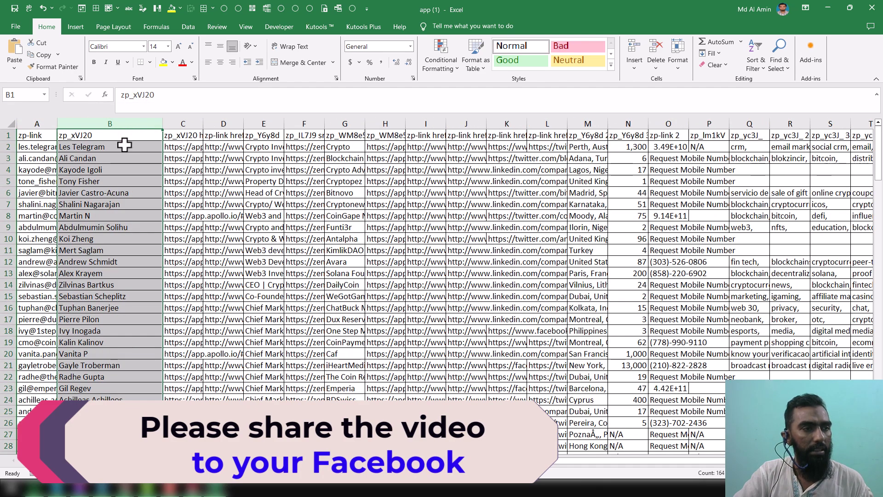
{"action": "left_click", "coordinate": [124, 146]}
{"action": "left_click", "coordinate": [183, 134]}
{"action": "left_click_drag", "start_coordinate": [199, 123], "coordinate": [239, 123]}
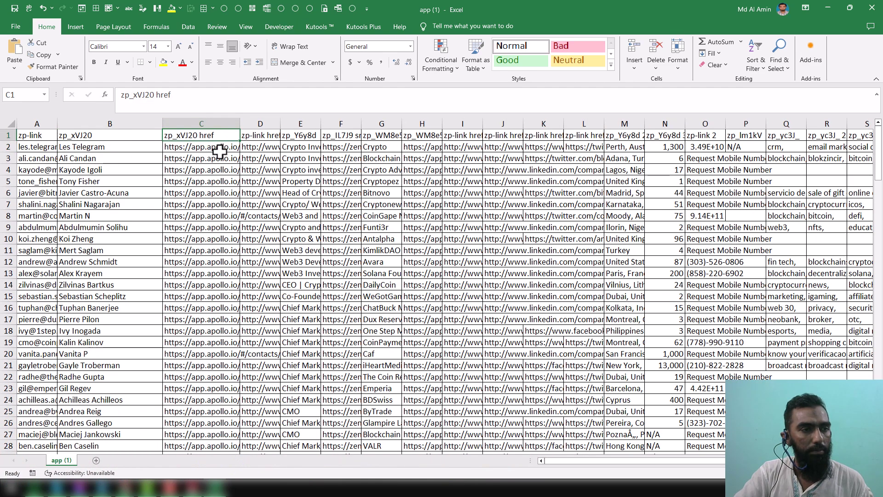
{"action": "left_click", "coordinate": [270, 146]}
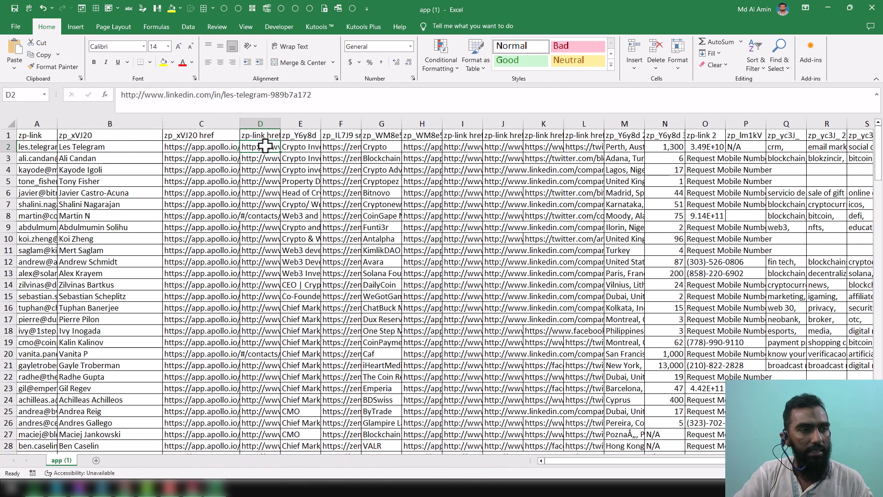
{"action": "left_click", "coordinate": [314, 146]}
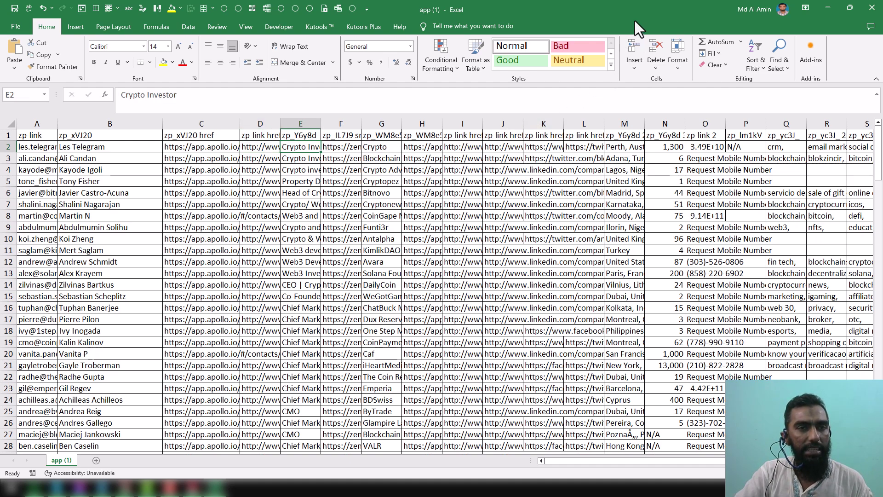
- Switch from Excel back to Apollo and close the Instant Data Scraper window
{"action": "left_click", "coordinate": [823, 6]}
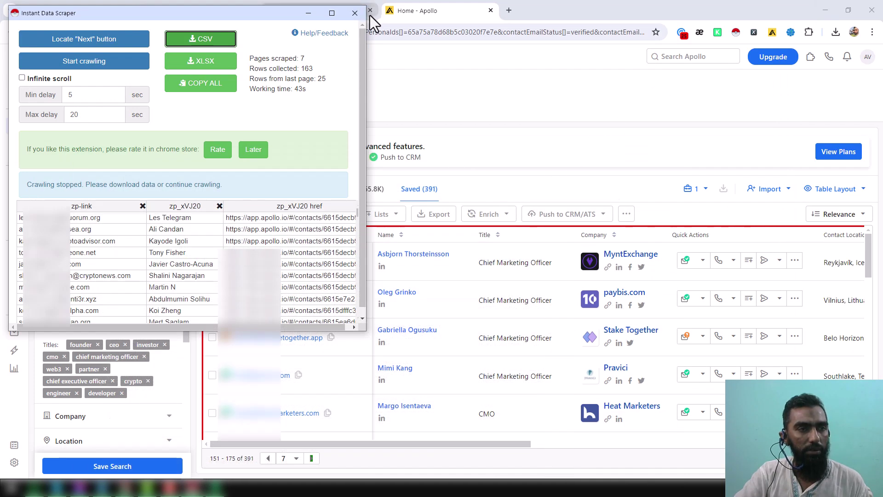
{"action": "left_click", "coordinate": [354, 13]}
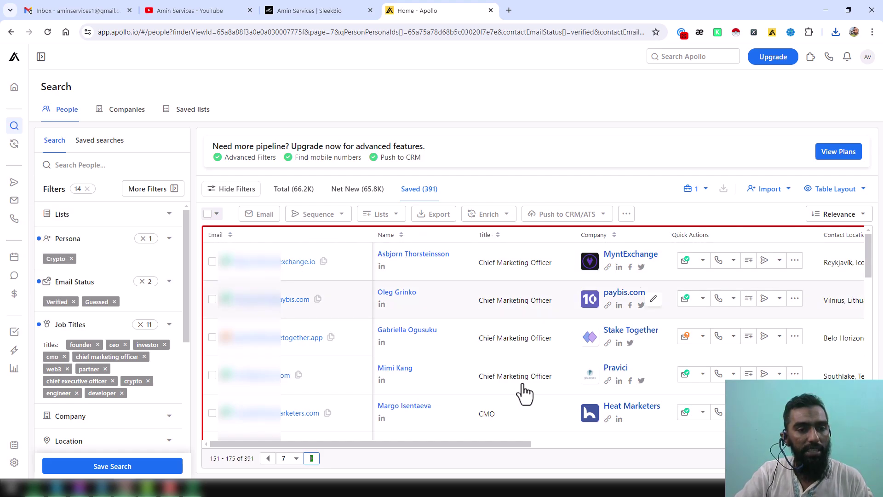
- Review the industry, keywords and location columns of the saved people, and show the Net New list
{"action": "left_click_drag", "start_coordinate": [491, 445], "coordinate": [769, 449]}
{"action": "scroll", "coordinate": [689, 388], "scroll_direction": "right", "scroll_amount": 3}
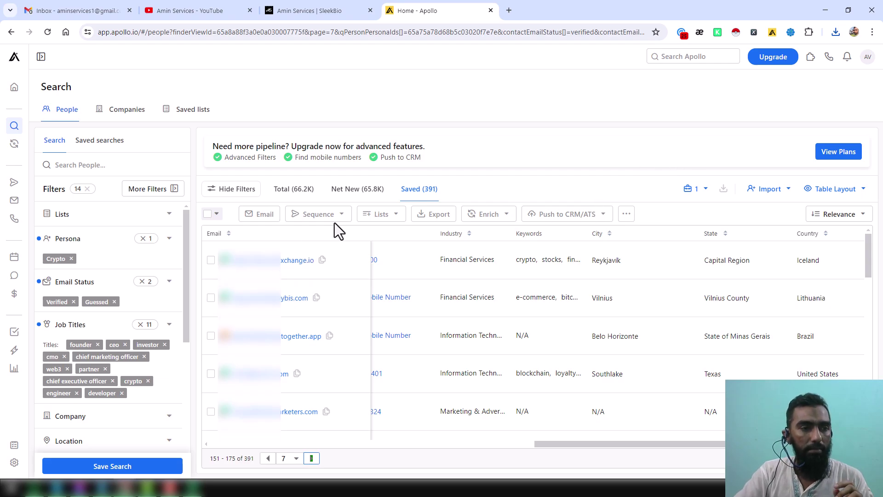
{"action": "left_click", "coordinate": [367, 195]}
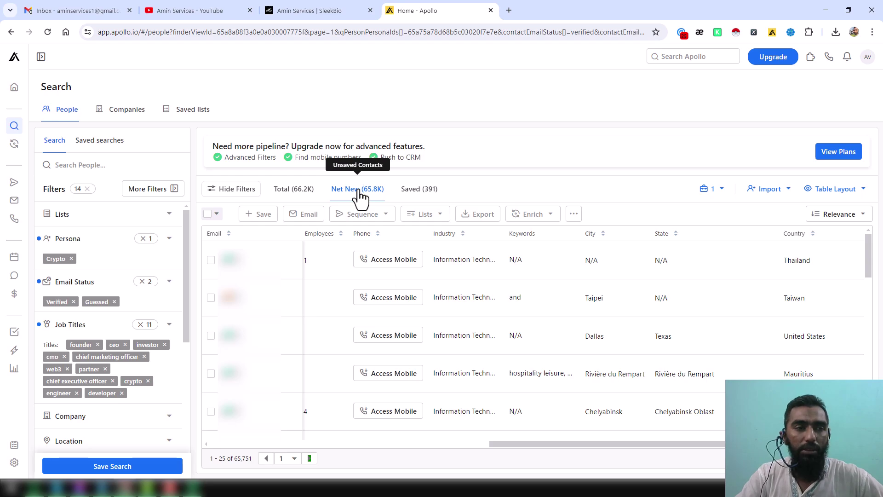
- Switch to the Amin Services SleekBio page and view the Apollo.io discount card
{"action": "left_click", "coordinate": [337, 10]}
{"action": "scroll", "coordinate": [335, 250], "scroll_direction": "up", "scroll_amount": 2}
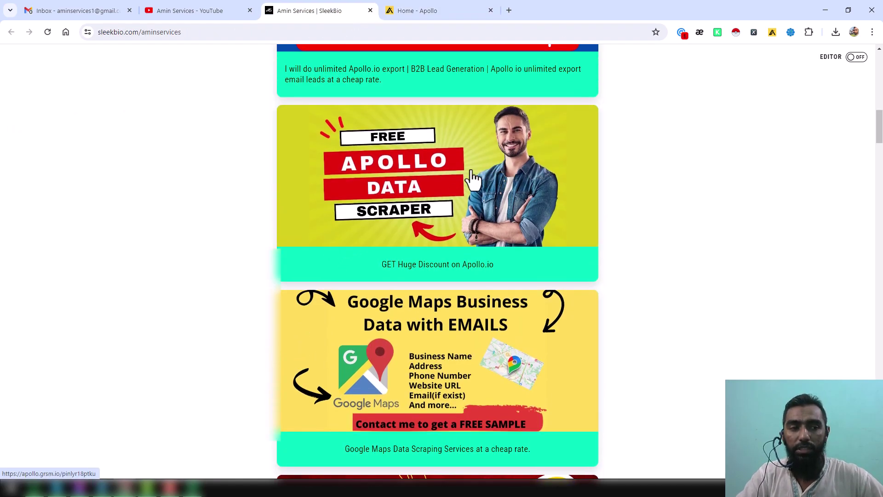